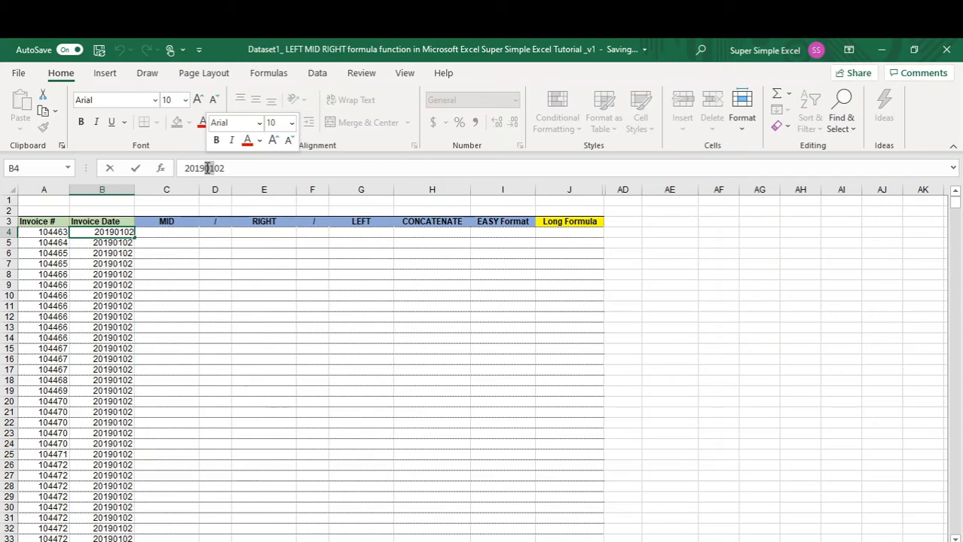
click(257, 143)
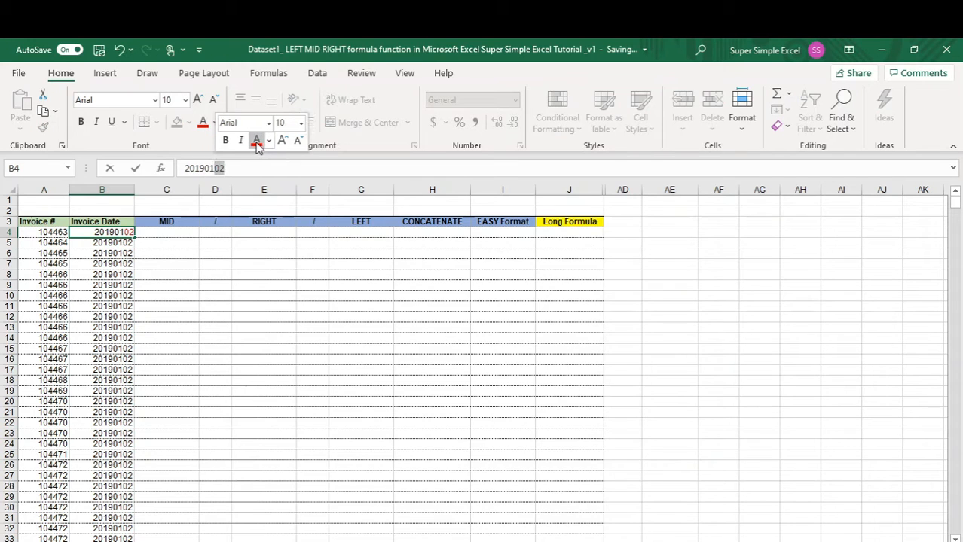
key(Escape)
click(58, 200)
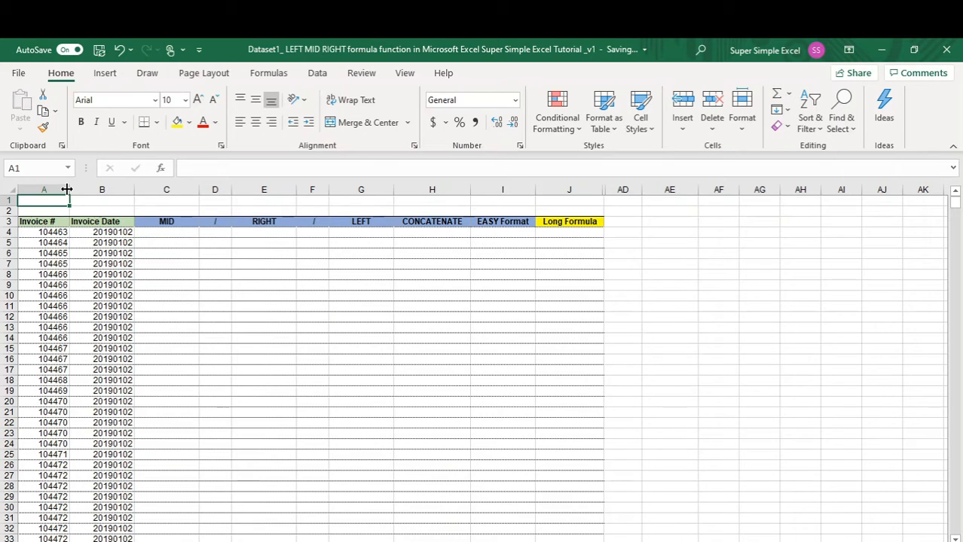
click(117, 234)
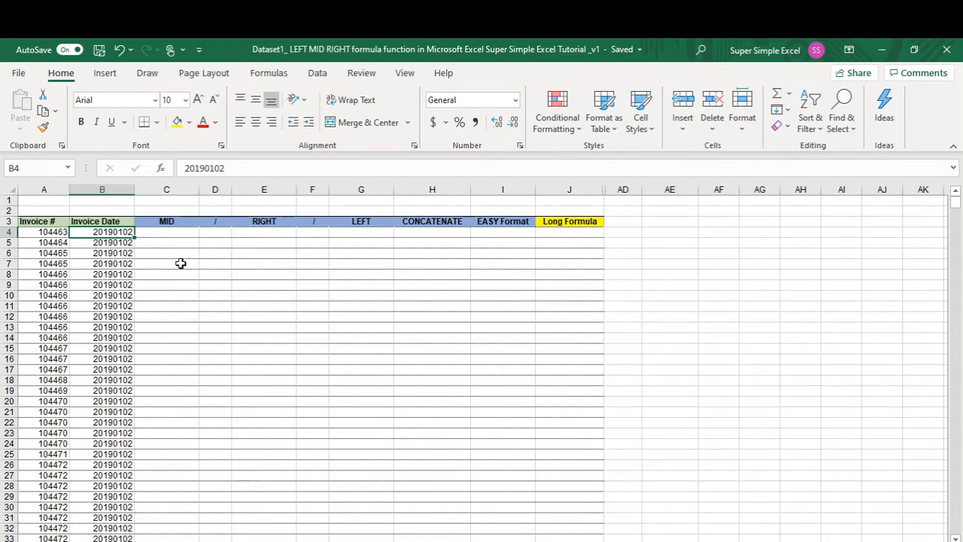
click(174, 232)
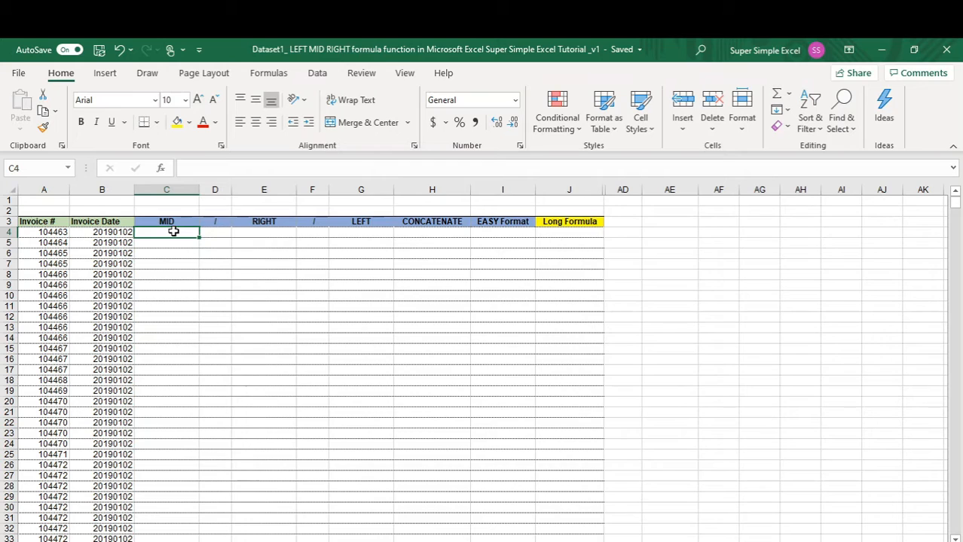
click(113, 234)
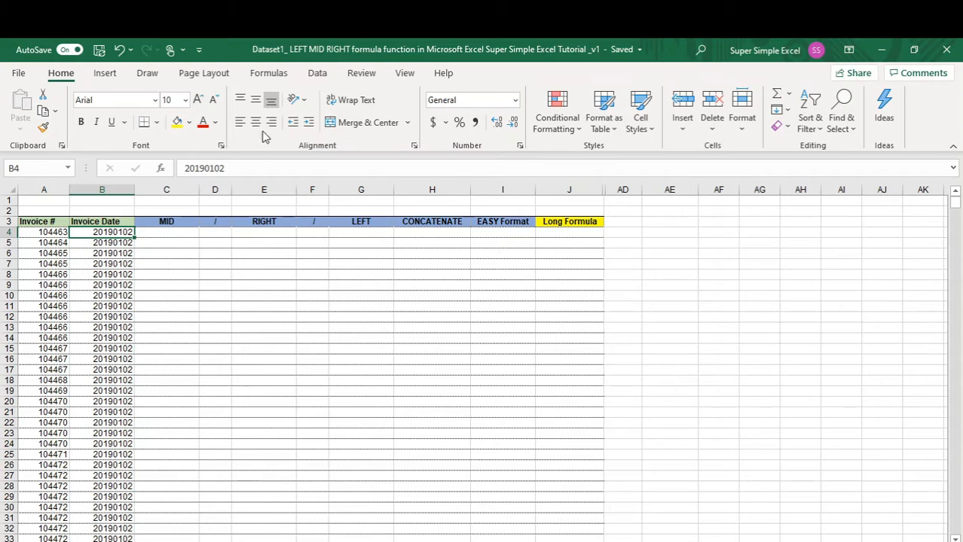
- Enter the formula =MID(B4,5,2) in cell C4 to extract the month from the invoice date
click(170, 234)
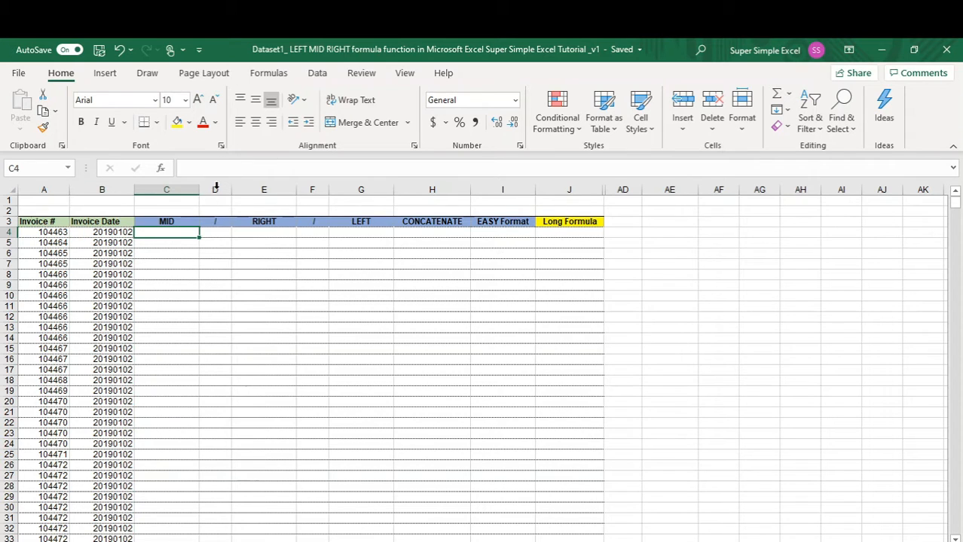
click(219, 172)
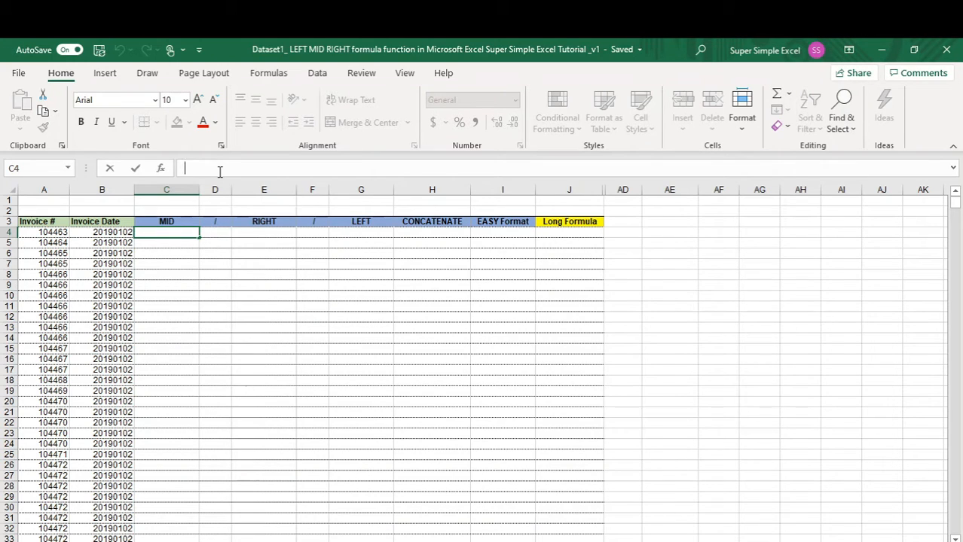
text(=)
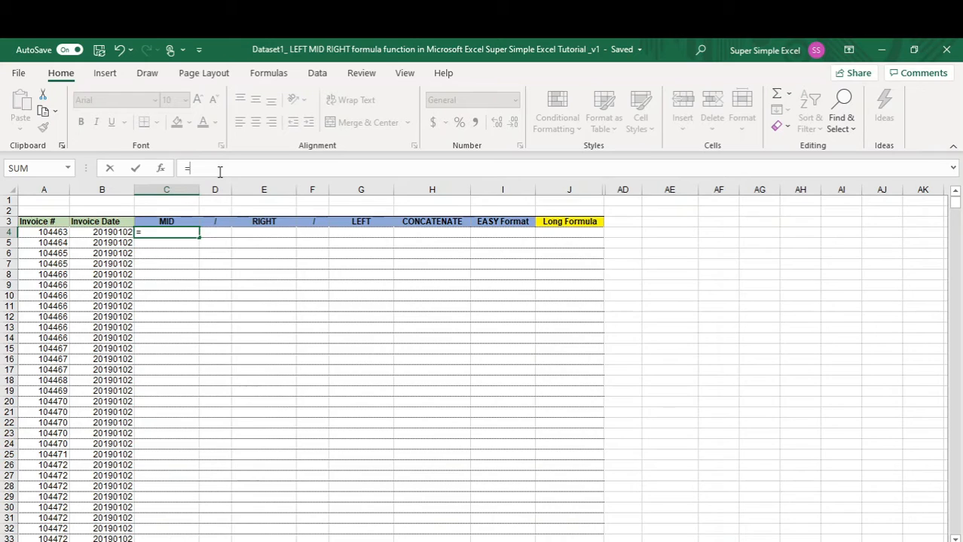
text(mid)
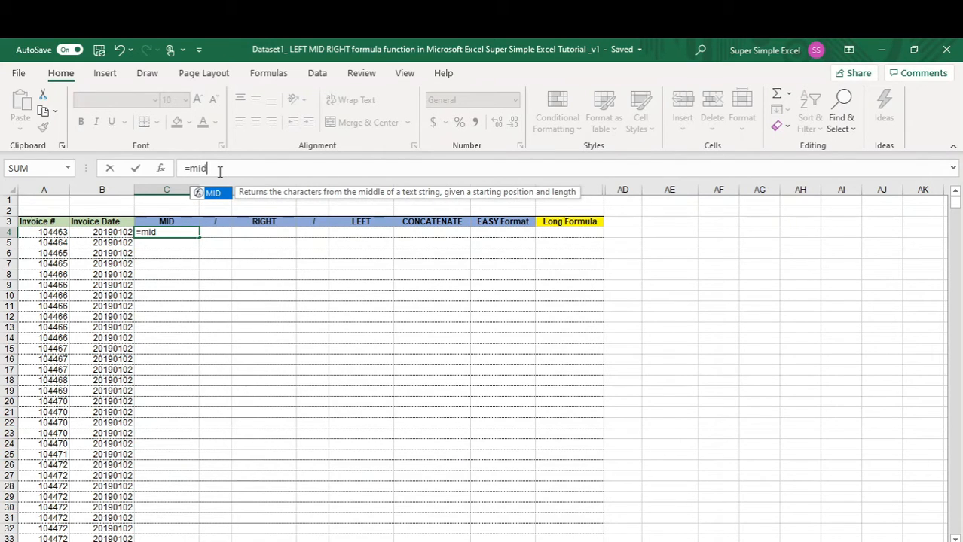
text(()
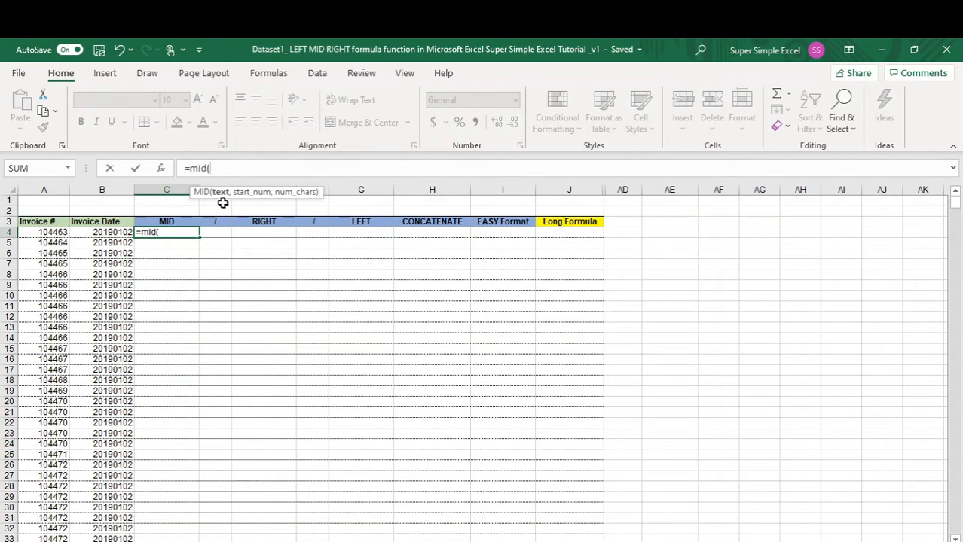
click(122, 231)
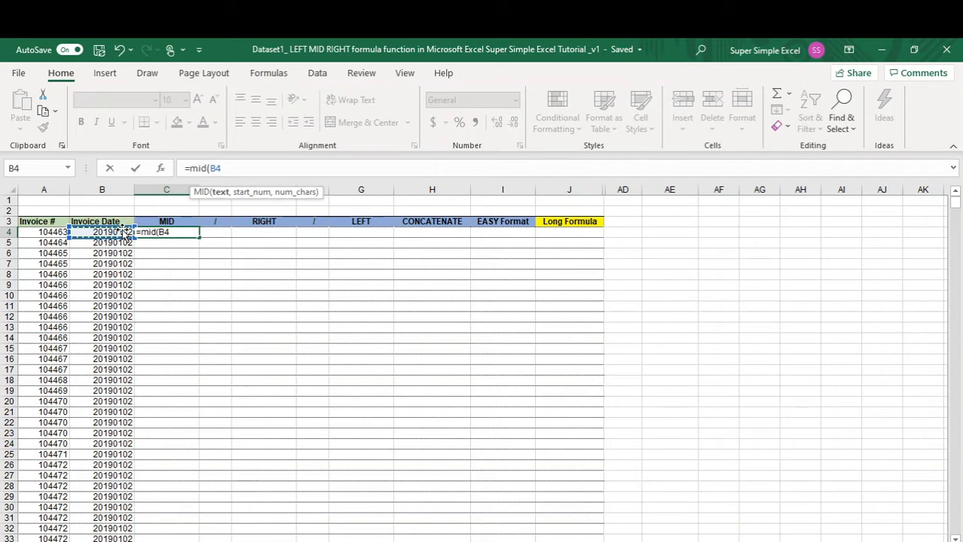
text(,)
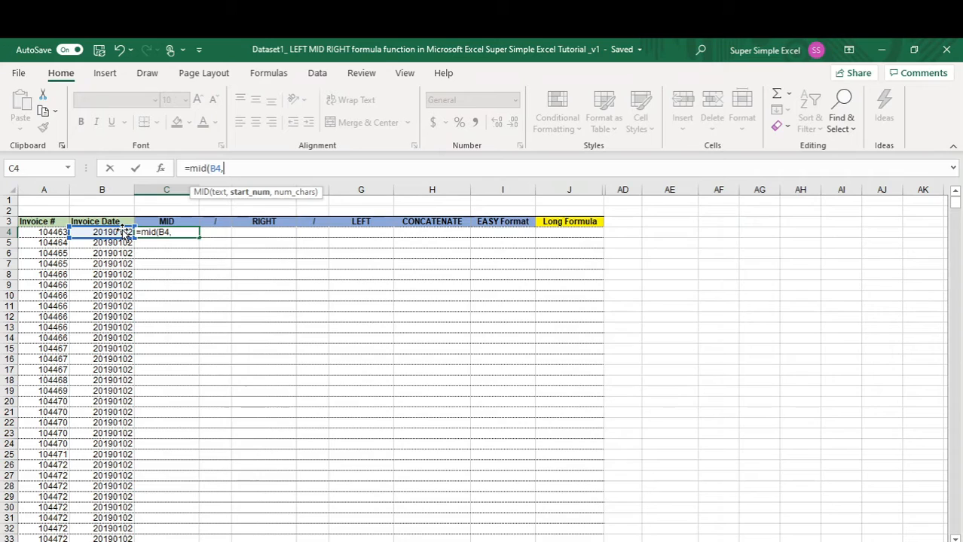
text(5)
text(,)
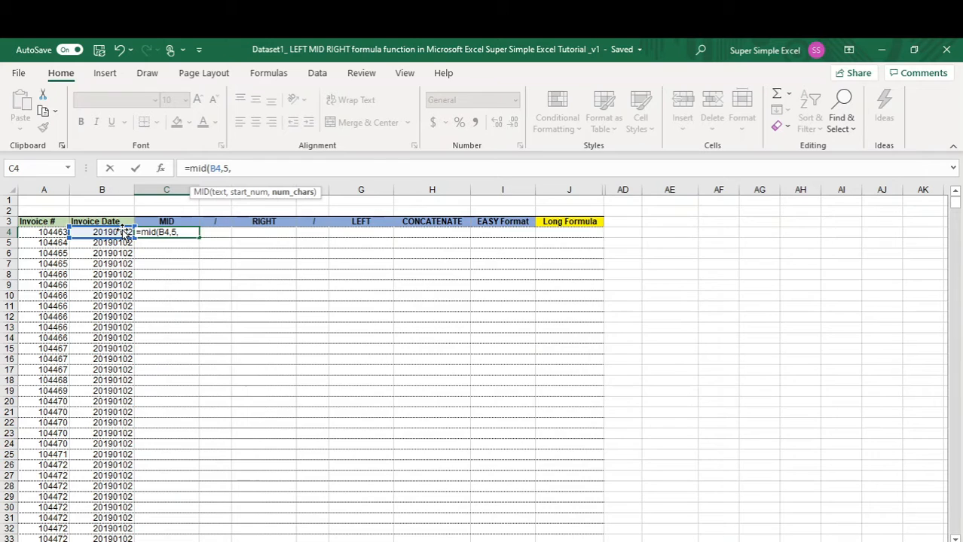
text(2))
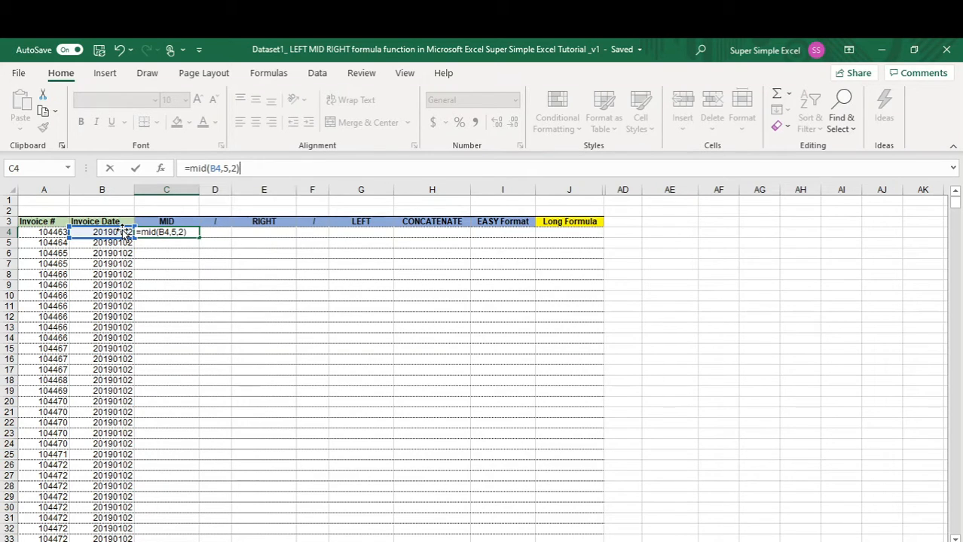
key(Return)
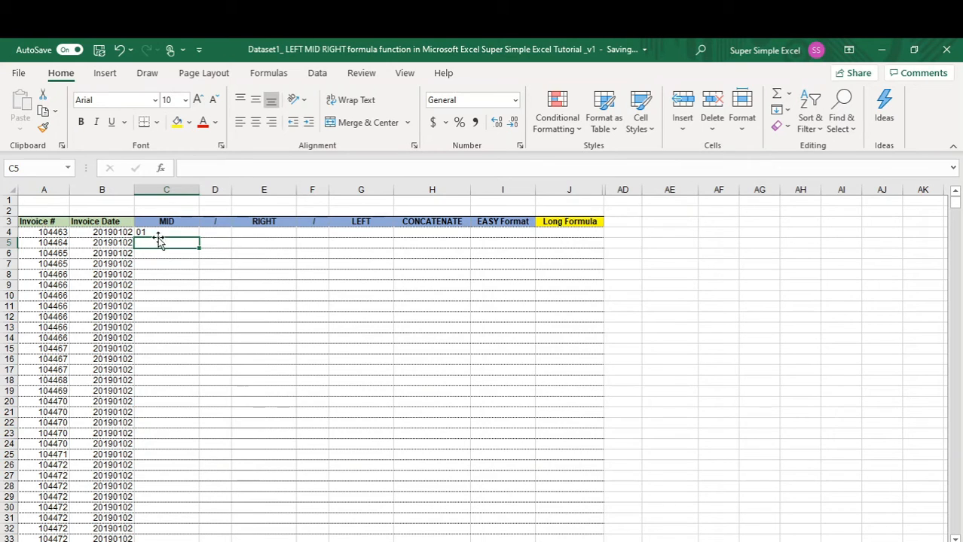
click(158, 232)
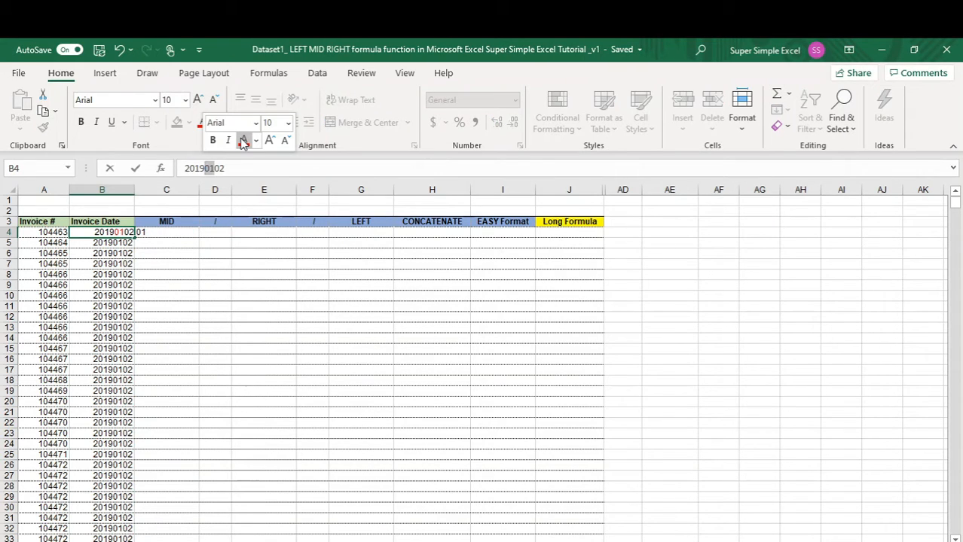
key(Escape)
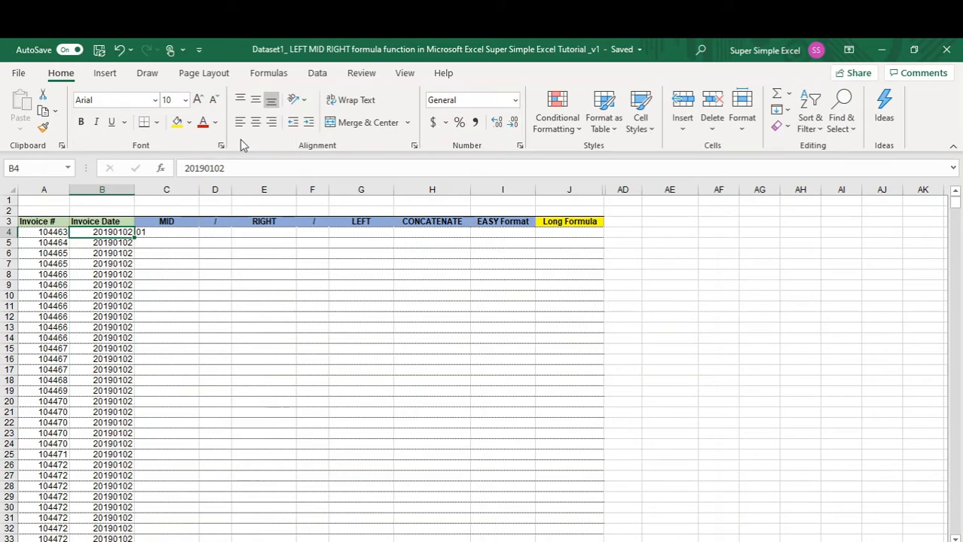
- Enter a forward slash (/) in cell D4 as the separator after the month
click(215, 232)
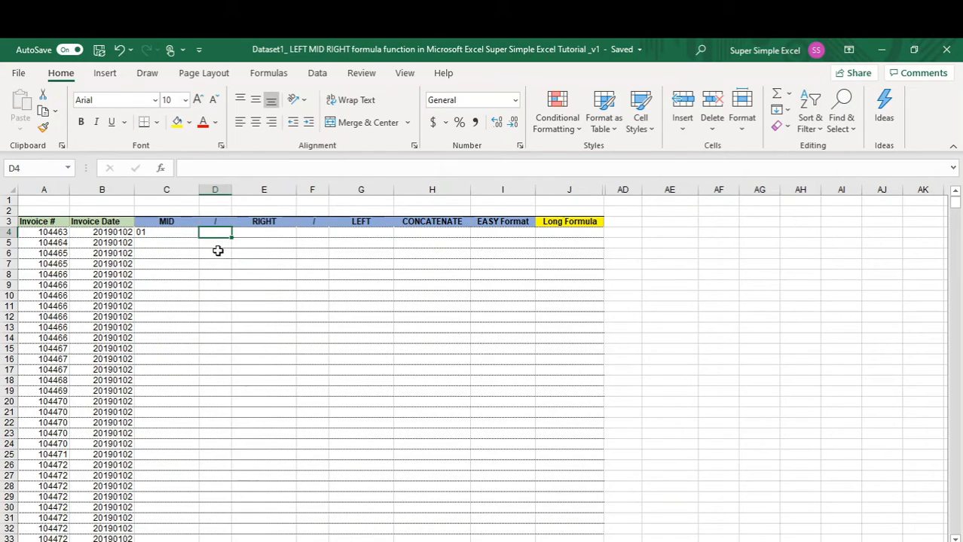
click(213, 169)
text(/)
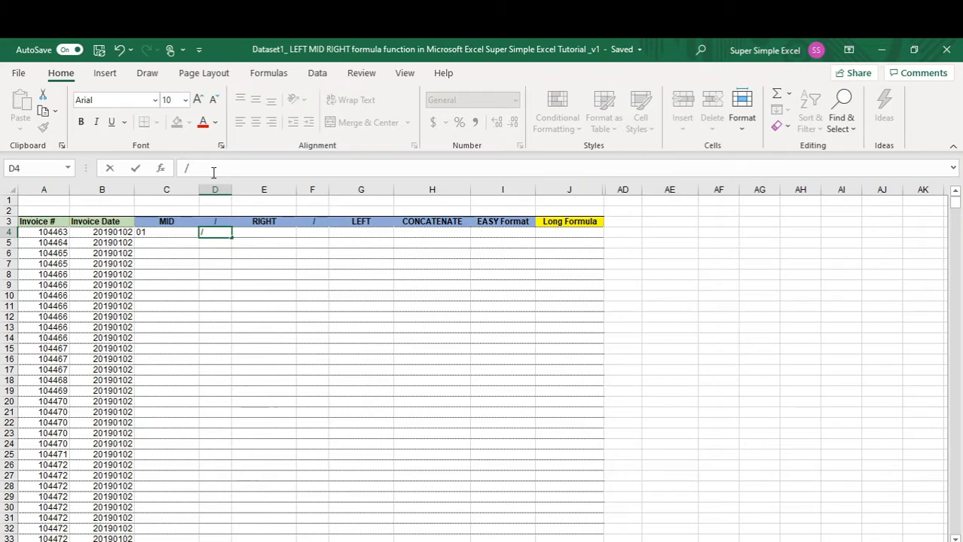
key(Return)
click(272, 237)
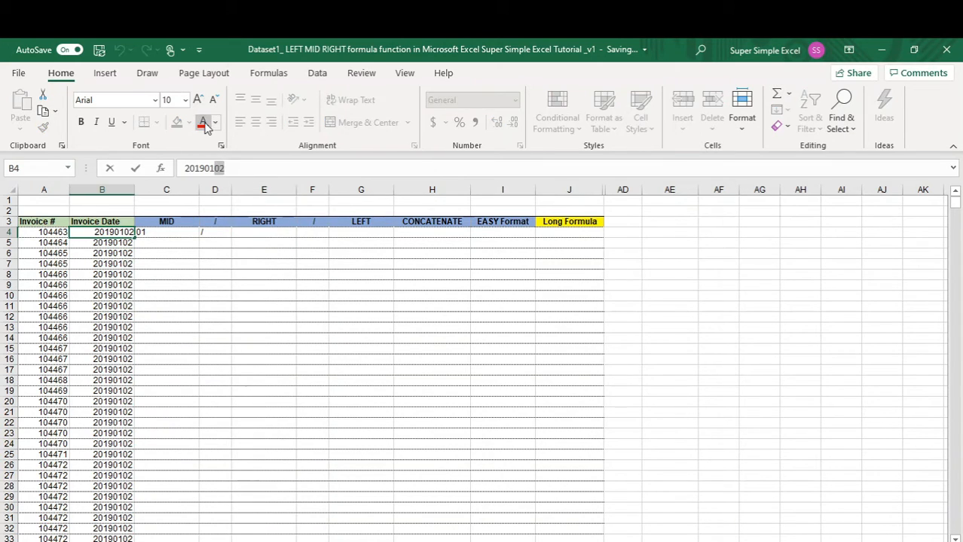
click(204, 124)
key(Escape)
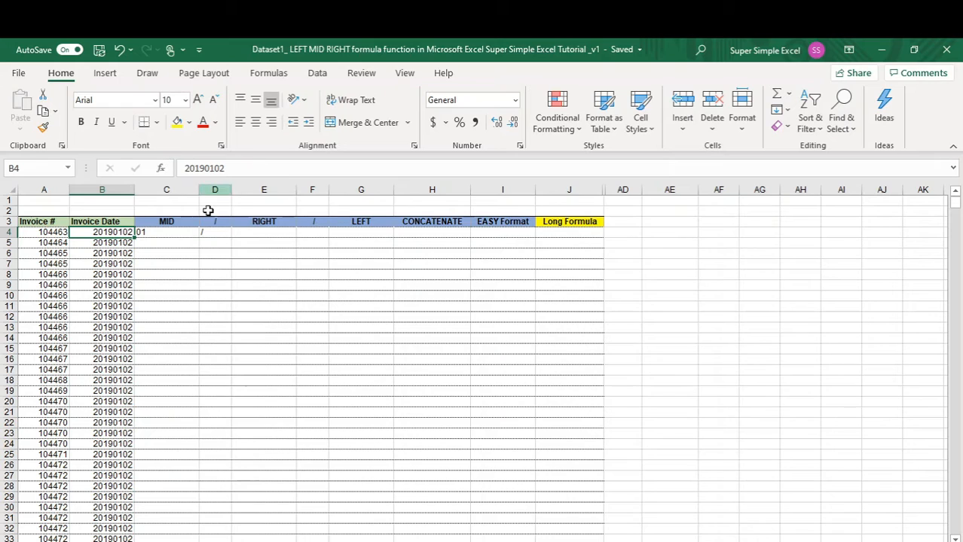
- Enter the formula =RIGHT(B4,2) in cell E4 to extract the day from the invoice date
click(245, 233)
click(212, 168)
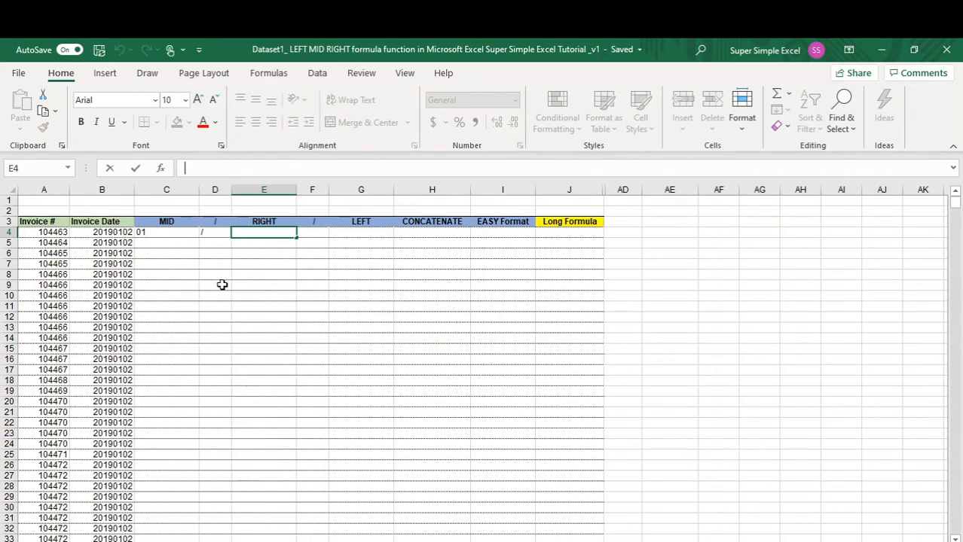
text(=)
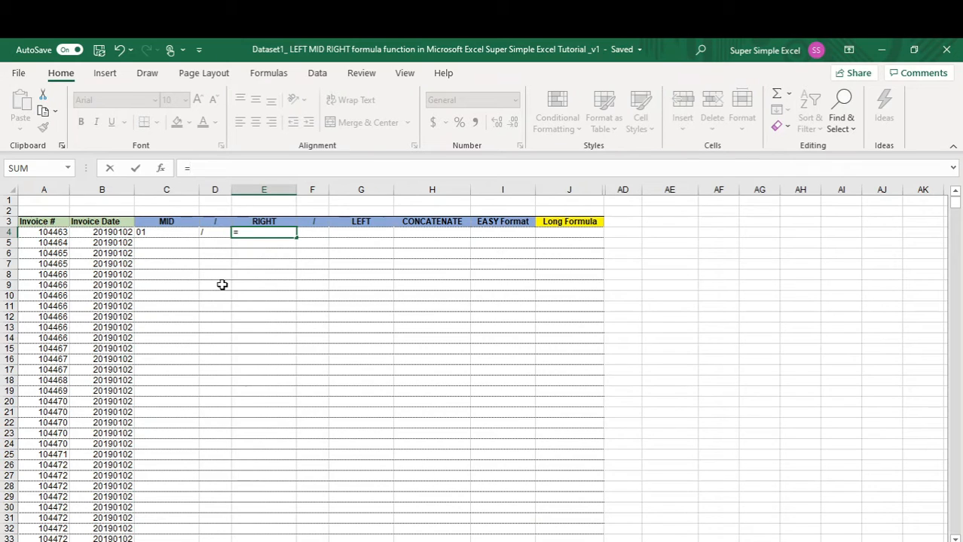
text(r)
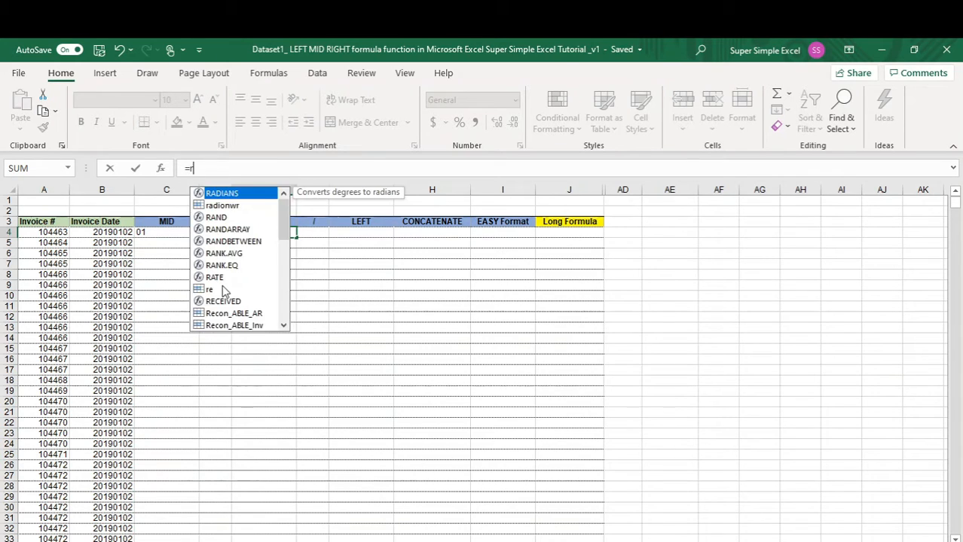
text(ight)
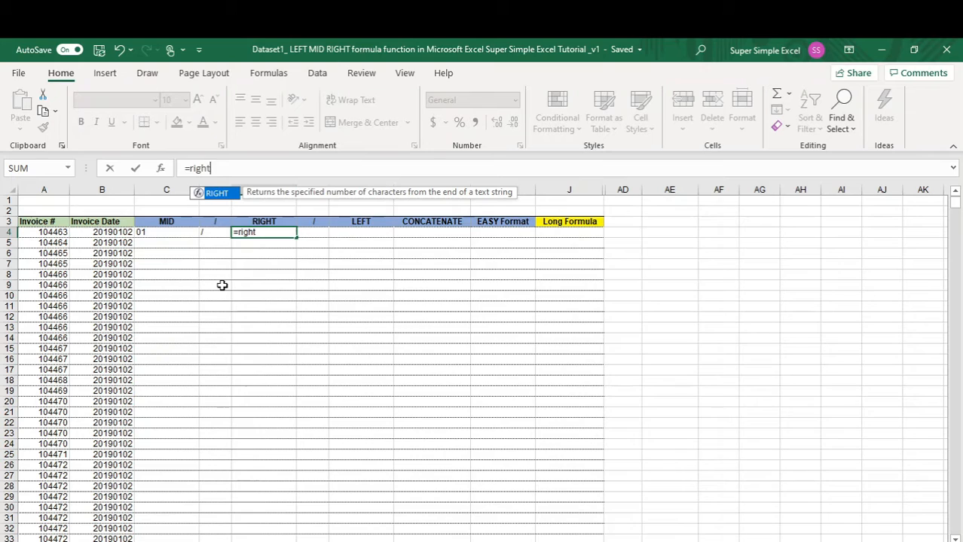
text(()
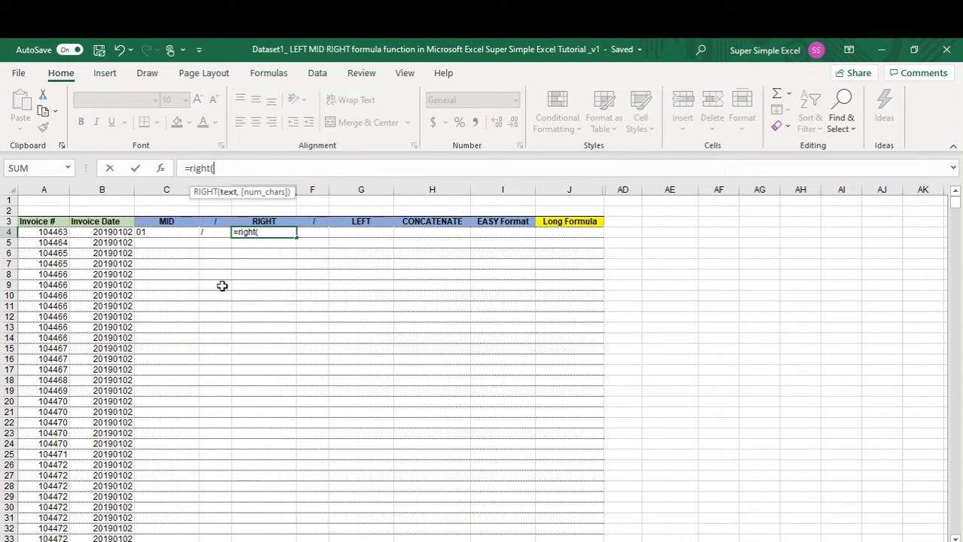
click(113, 232)
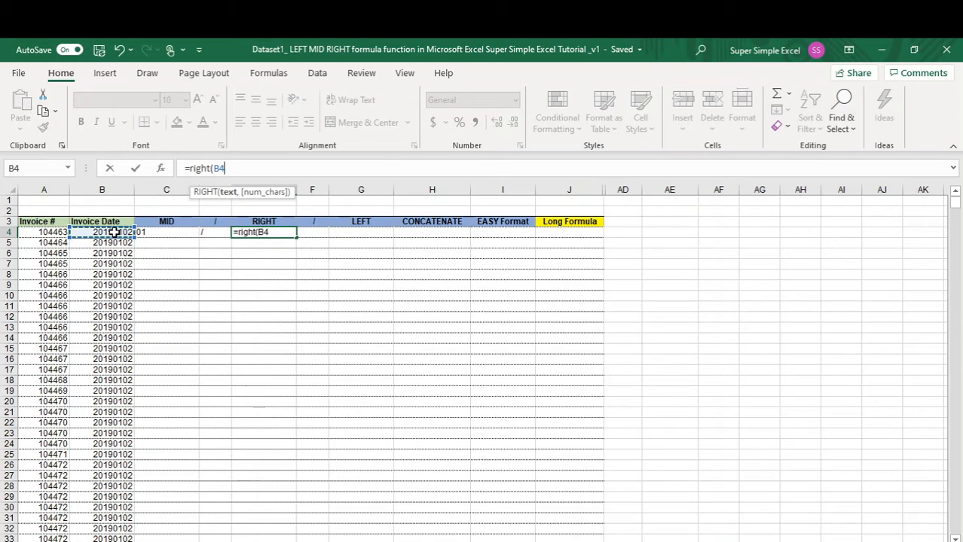
text(,)
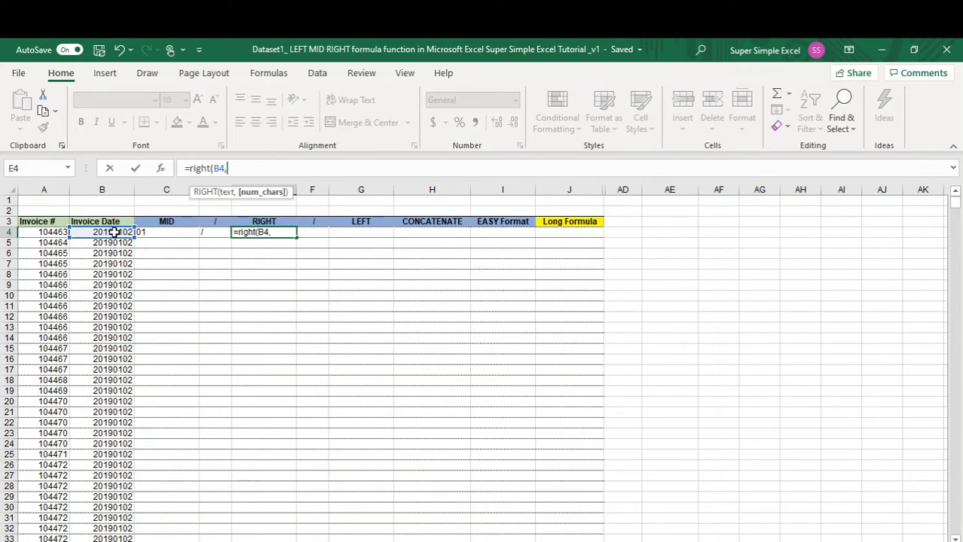
text(2))
key(Return)
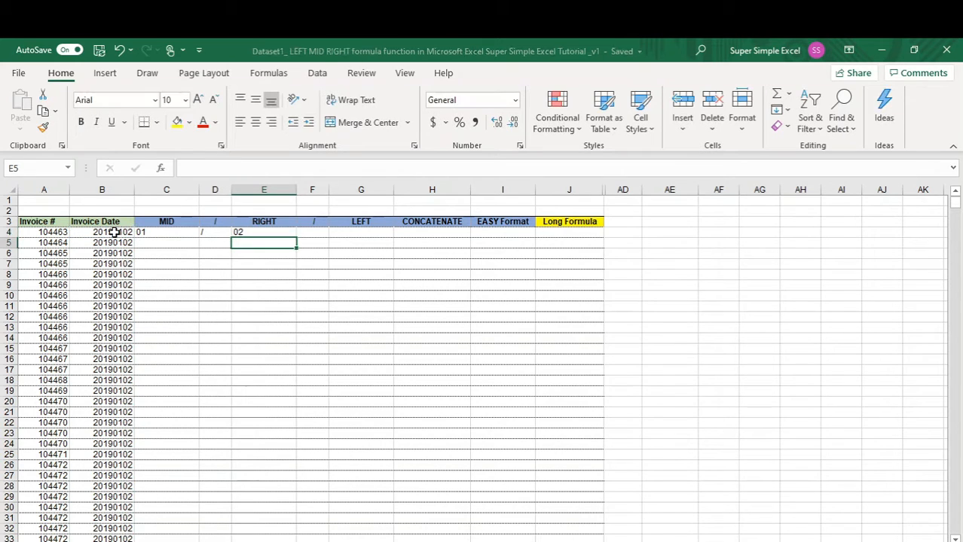
- Compare the RIGHT formula in E4 with the last two digits of the invoice date in B4
click(268, 233)
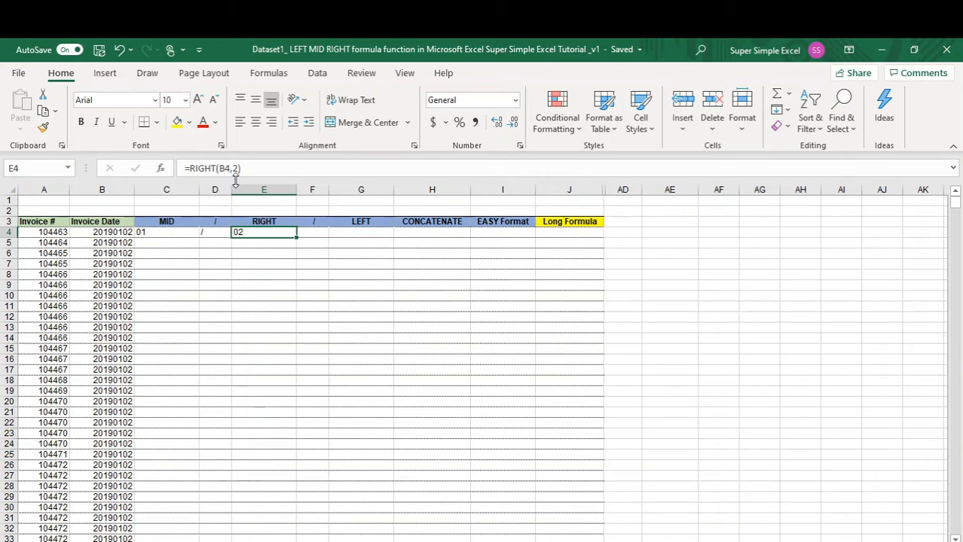
key(Left)
key(Left)
key(Left)
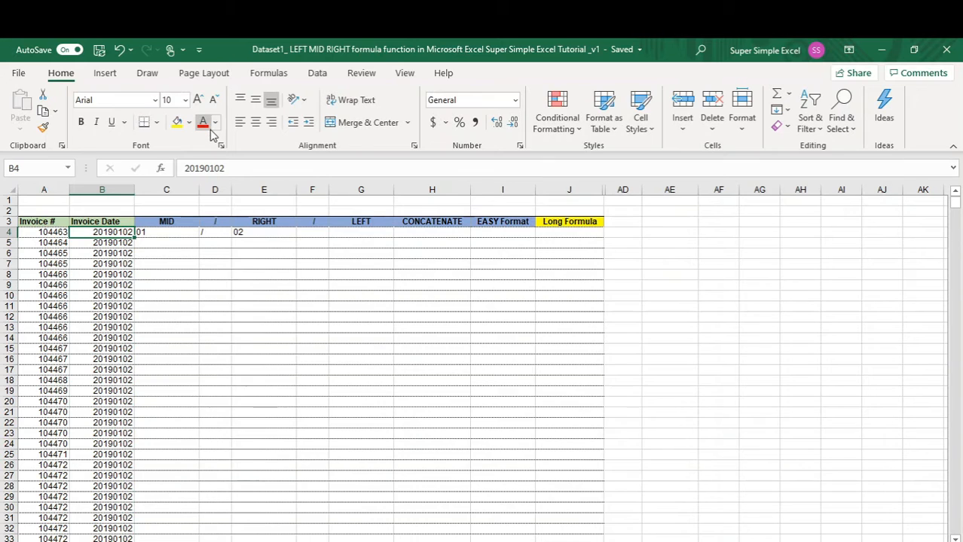
key(F2)
key(shift+Left)
key(shift+Left)
key(Escape)
- Enter a forward slash (/) in cell F4 as the separator before the year
click(323, 240)
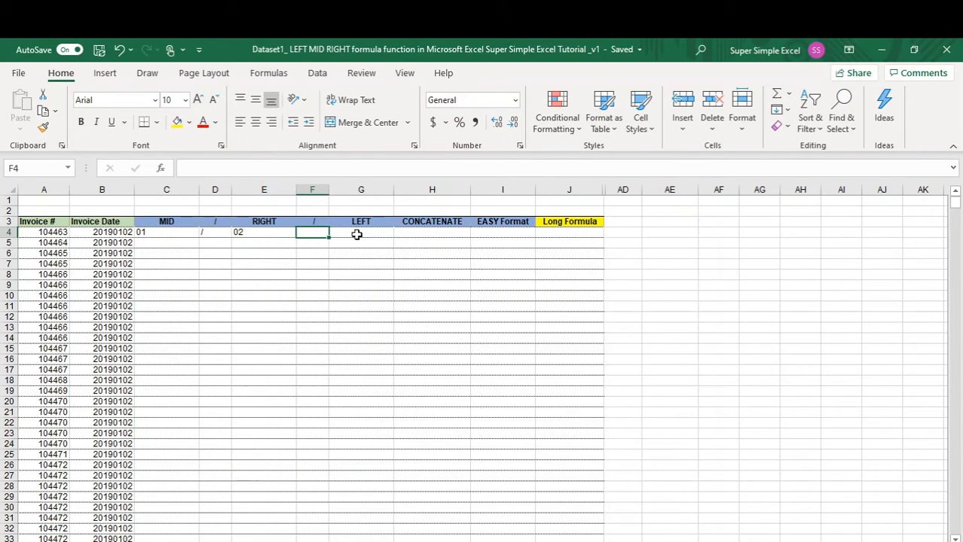
click(259, 172)
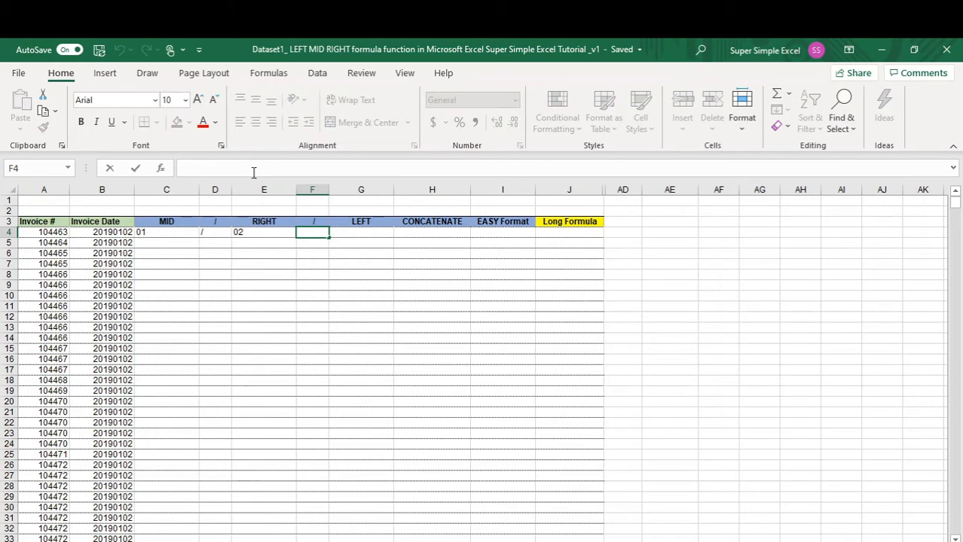
text(/)
key(Tab)
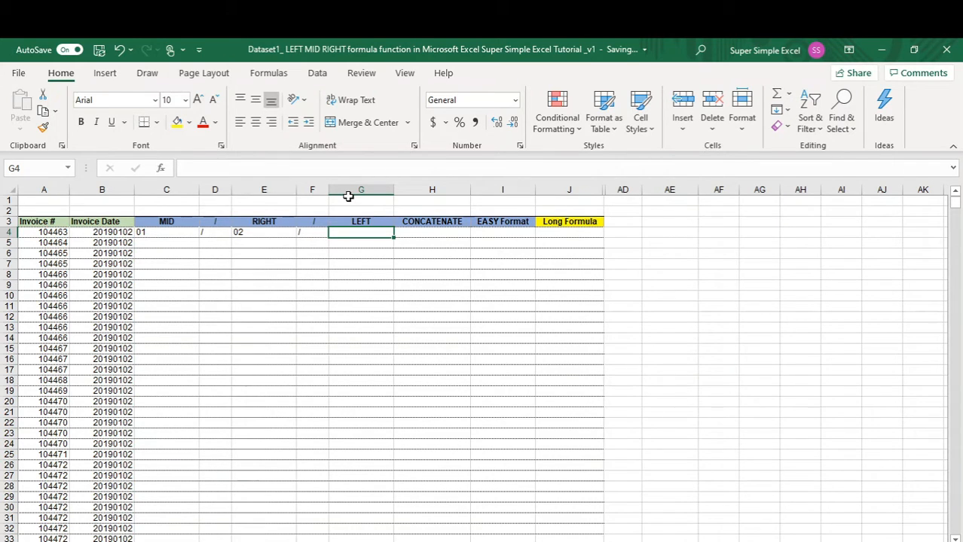
- Enter the formula =LEFT(B4,4) in cell G4 to extract the year from the invoice date
click(121, 235)
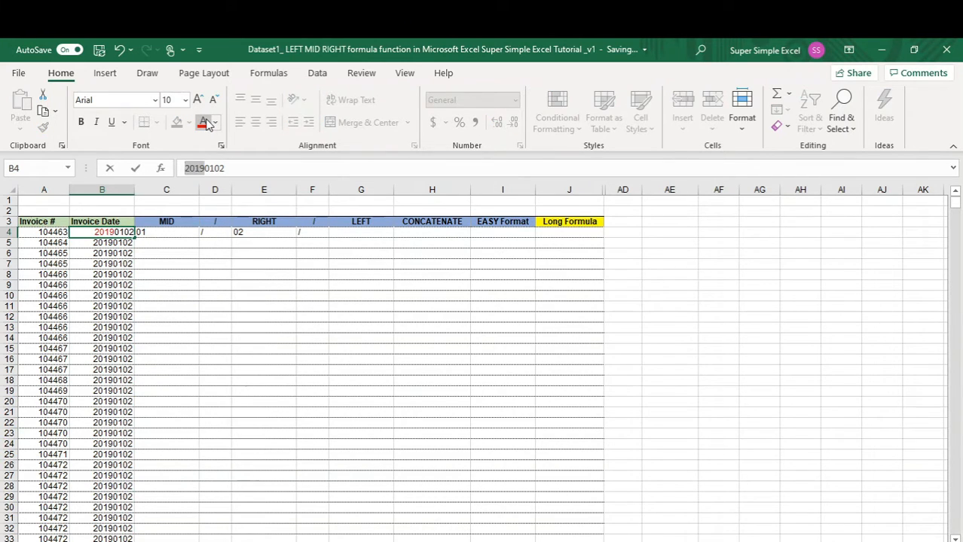
key(Escape)
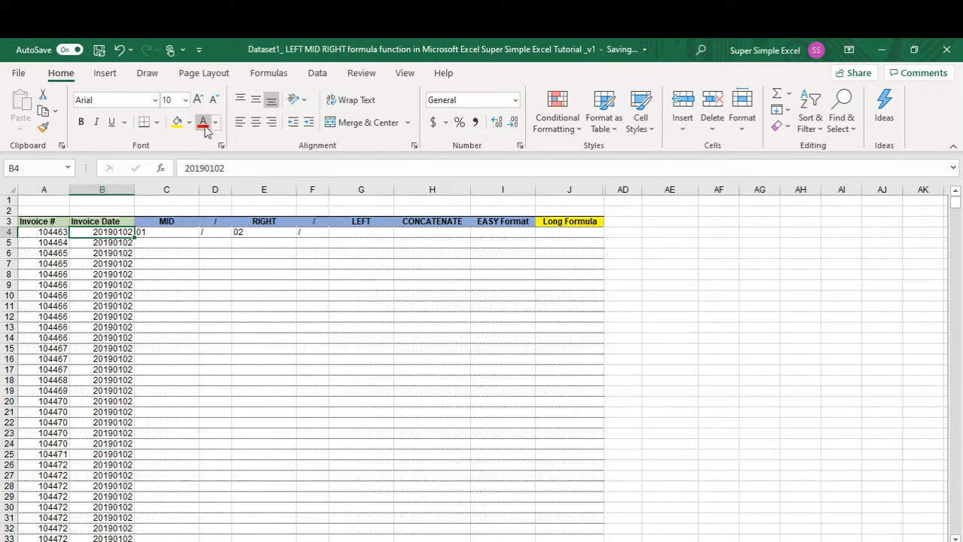
click(384, 232)
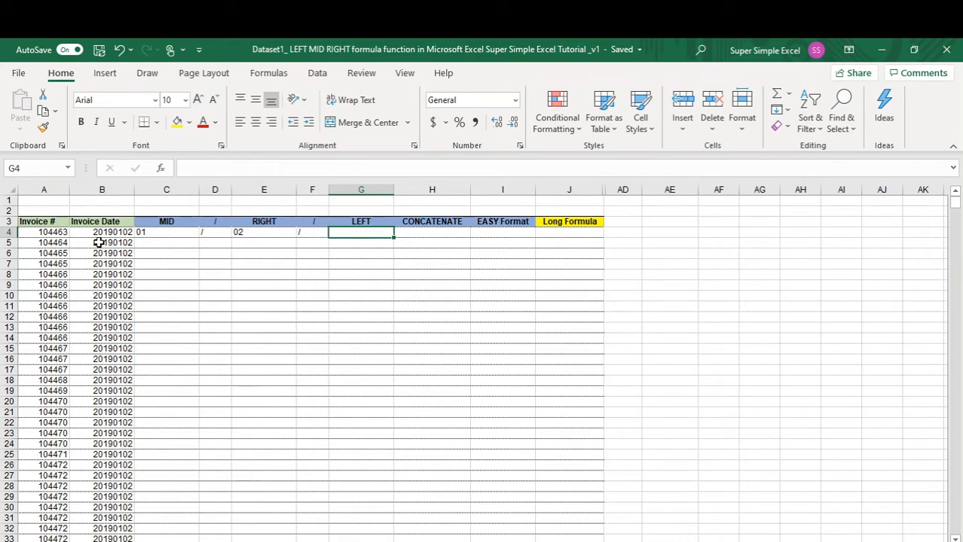
click(227, 168)
text(=)
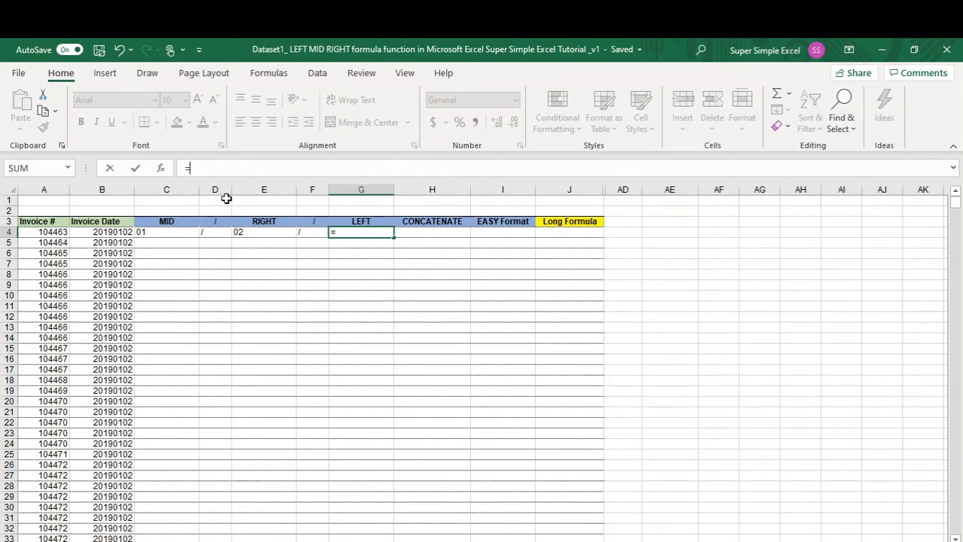
text(left)
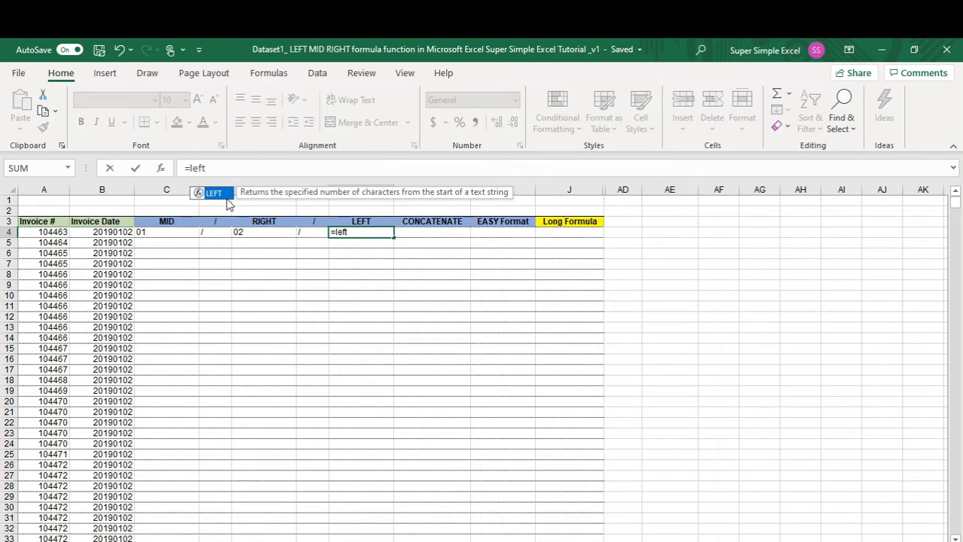
text(()
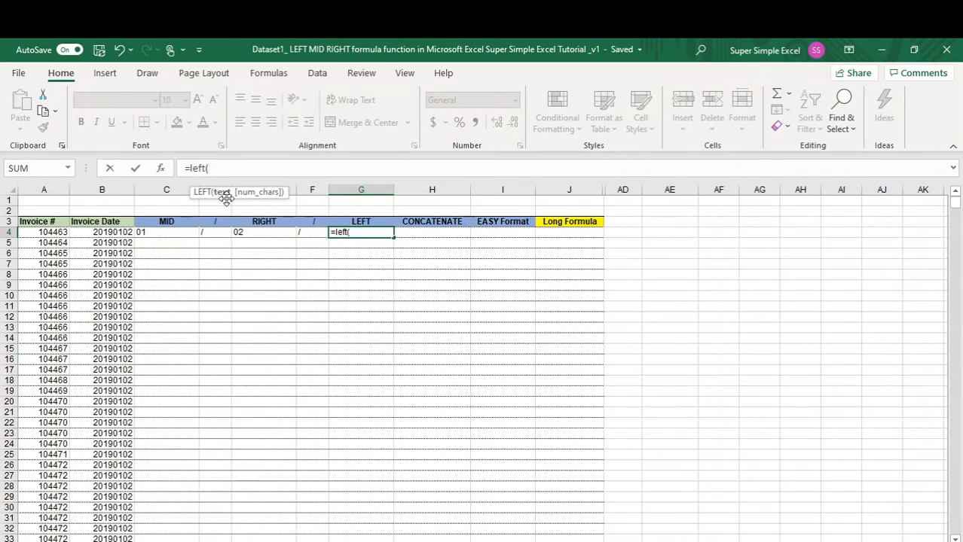
click(93, 234)
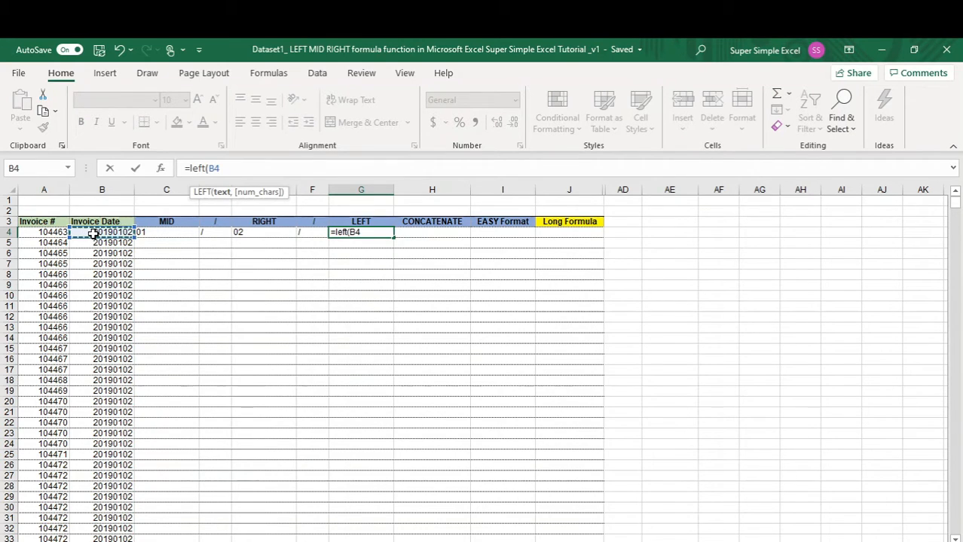
text(,)
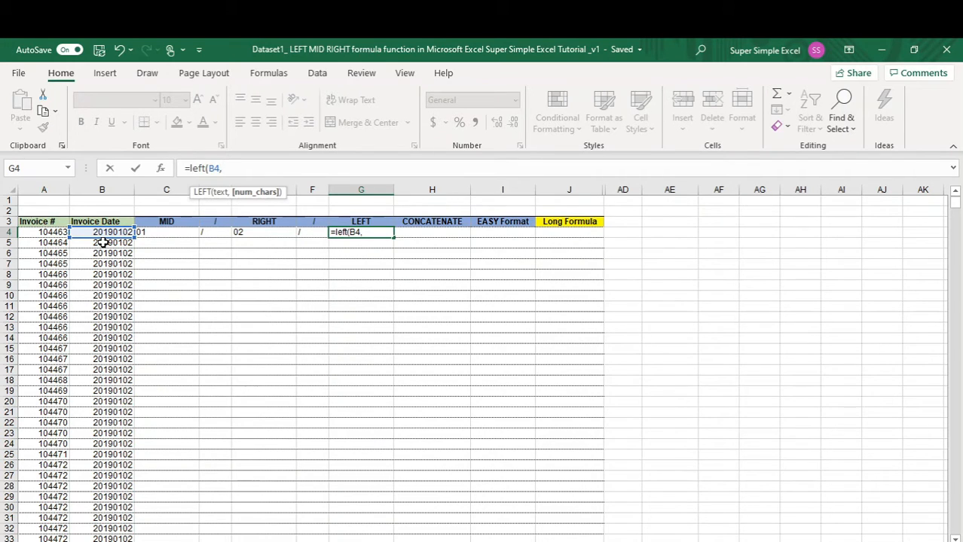
text(4))
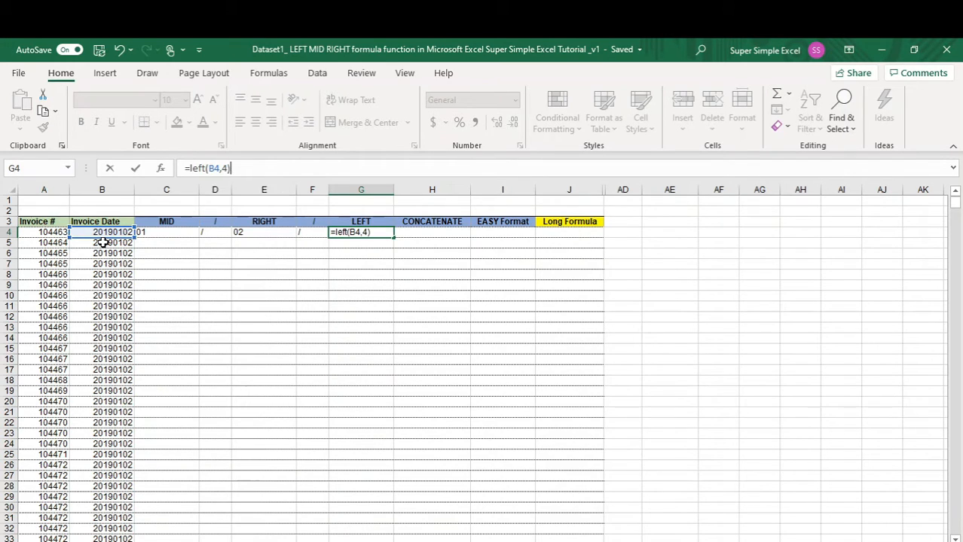
key(Return)
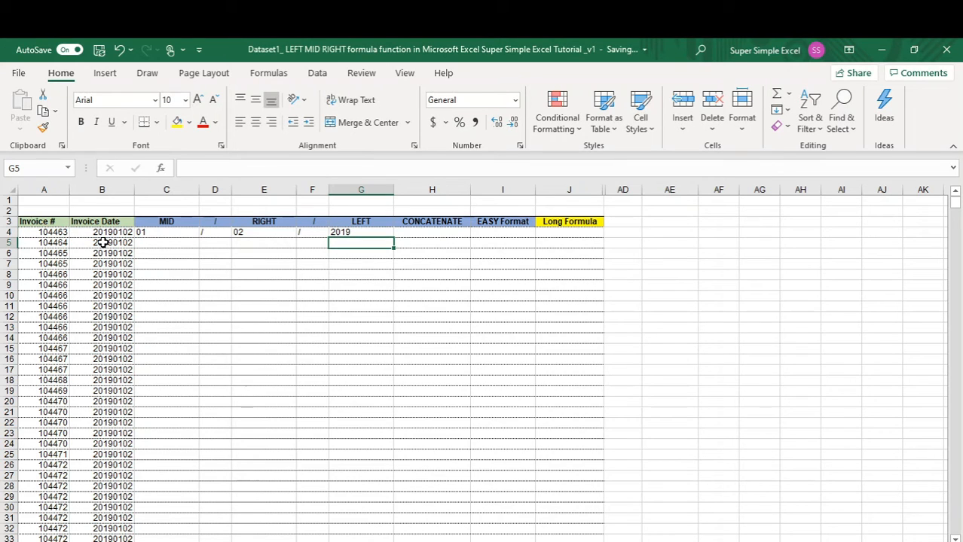
- Compare the LEFT formula in G4 with the first four digits of the invoice date in B4
click(359, 232)
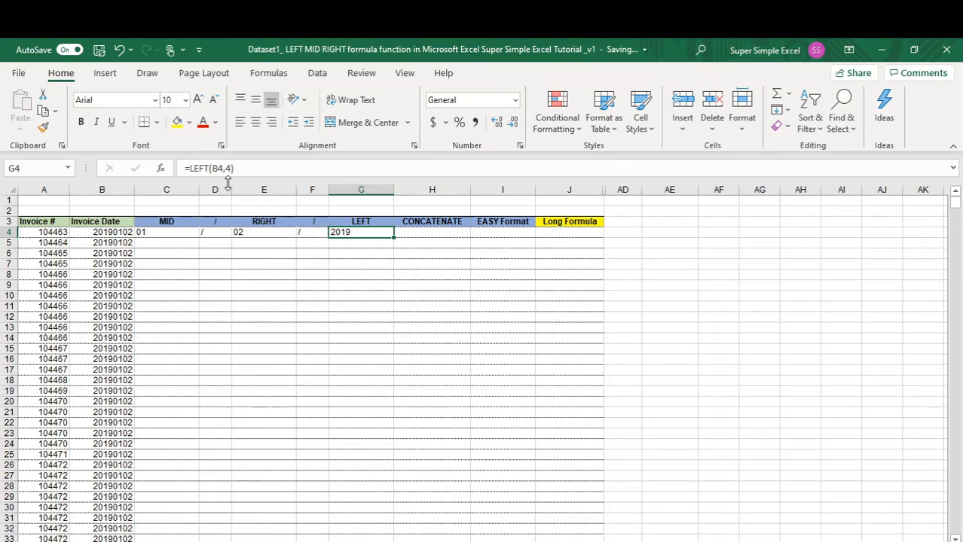
click(203, 123)
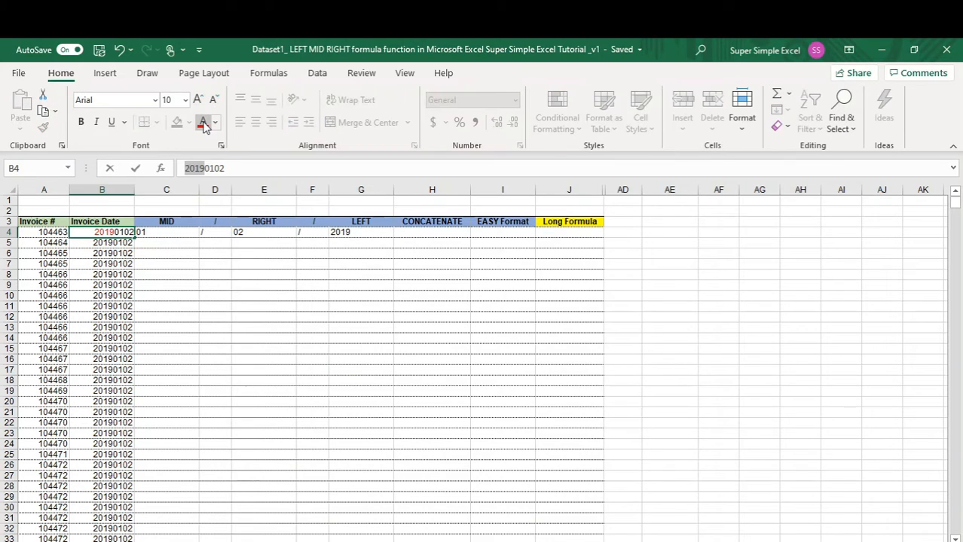
key(Escape)
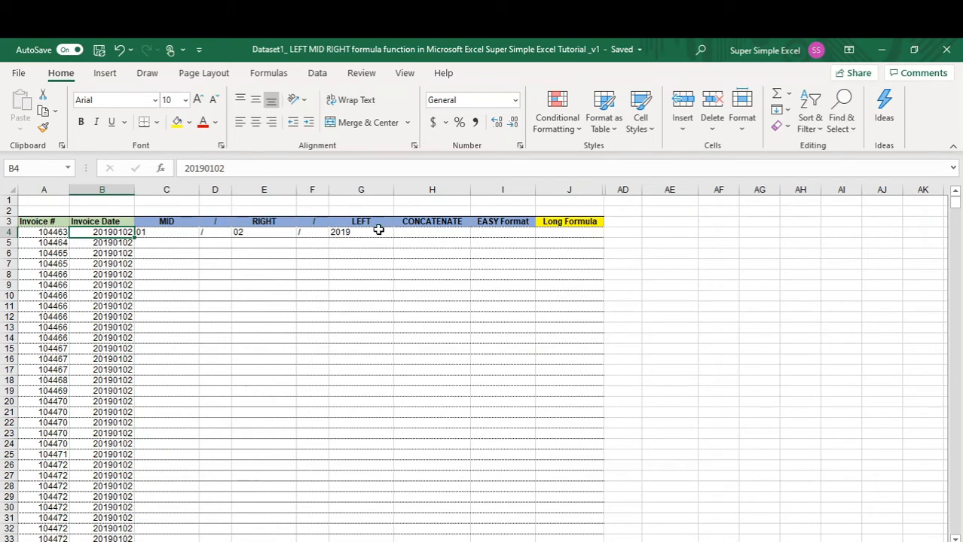
- Enter the formula =CONCATENATE(C4,D4,E4,F4,G4) in cell H4 to join the month, day, year and slashes into one date
click(412, 233)
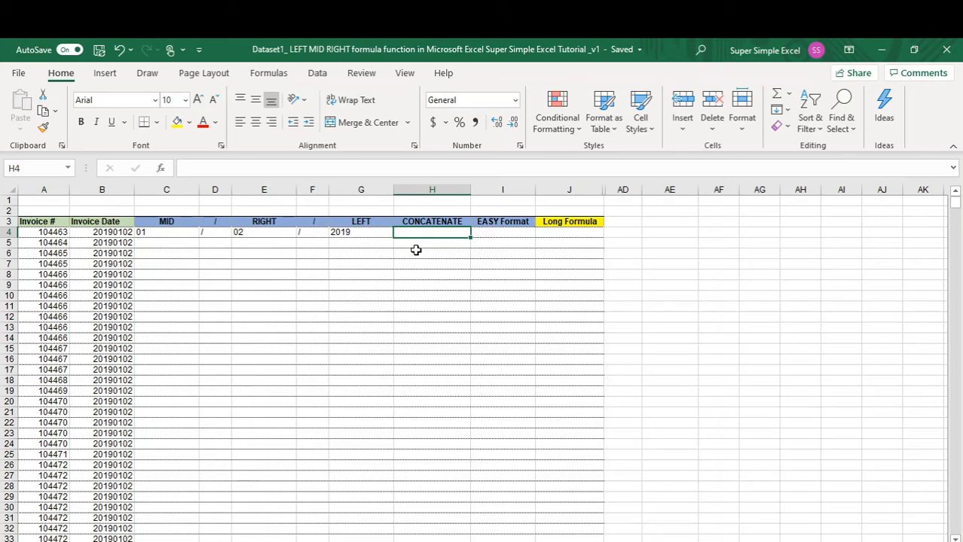
click(287, 169)
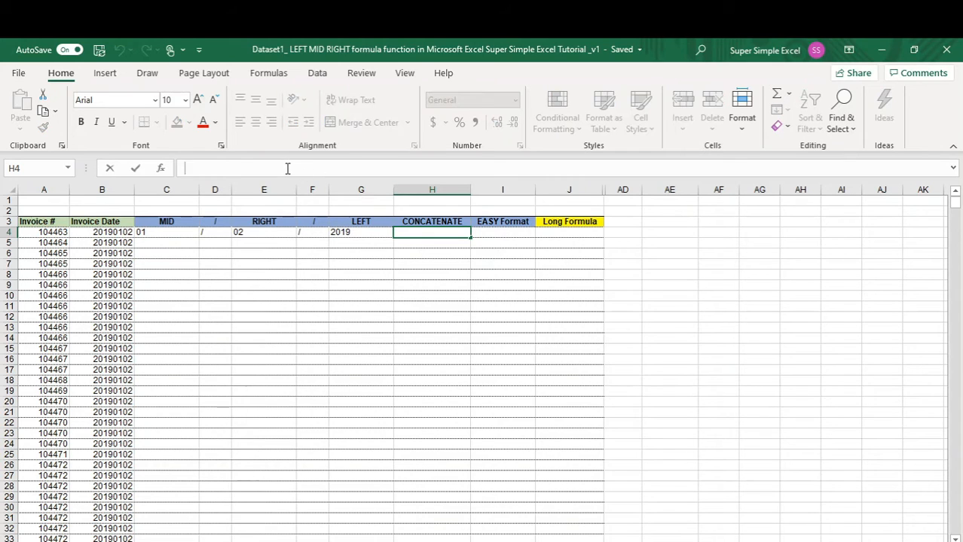
text(=)
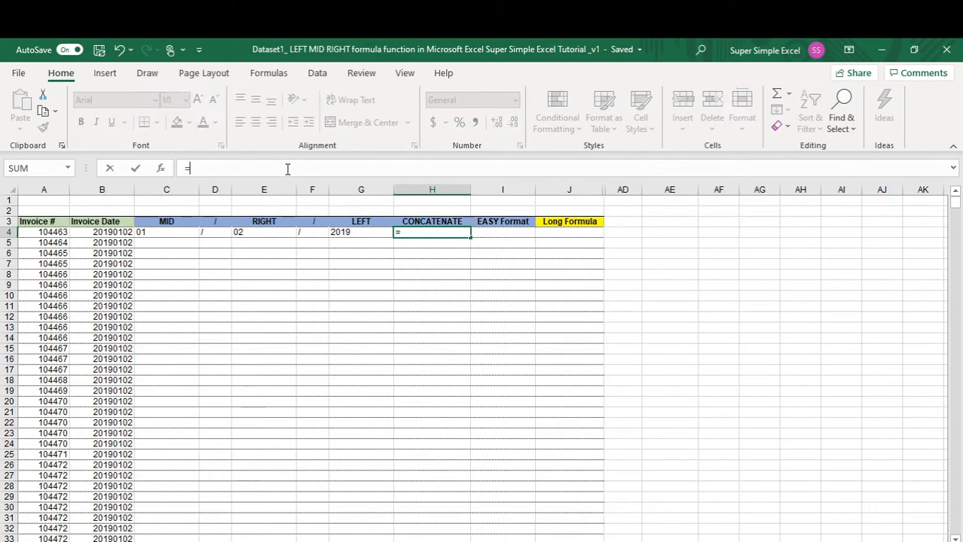
text(conc)
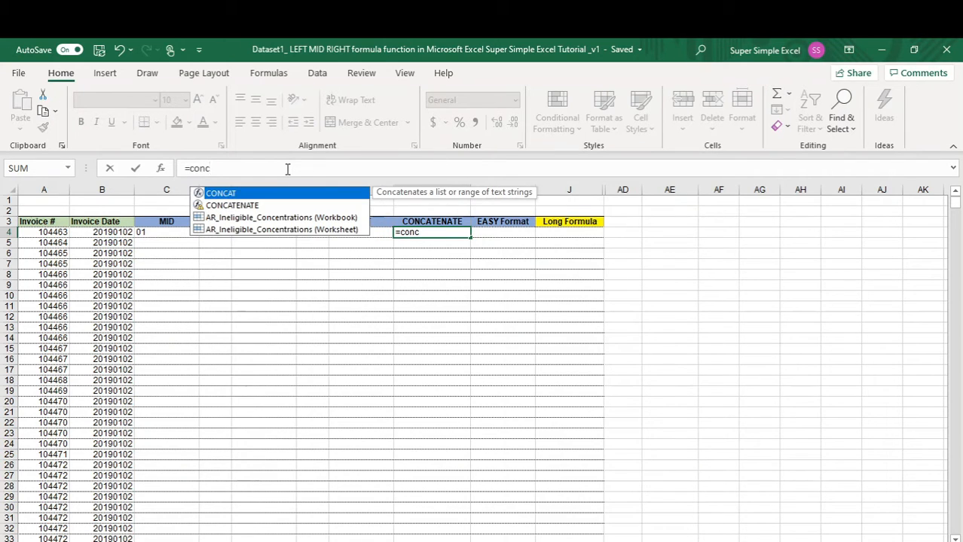
text(ate)
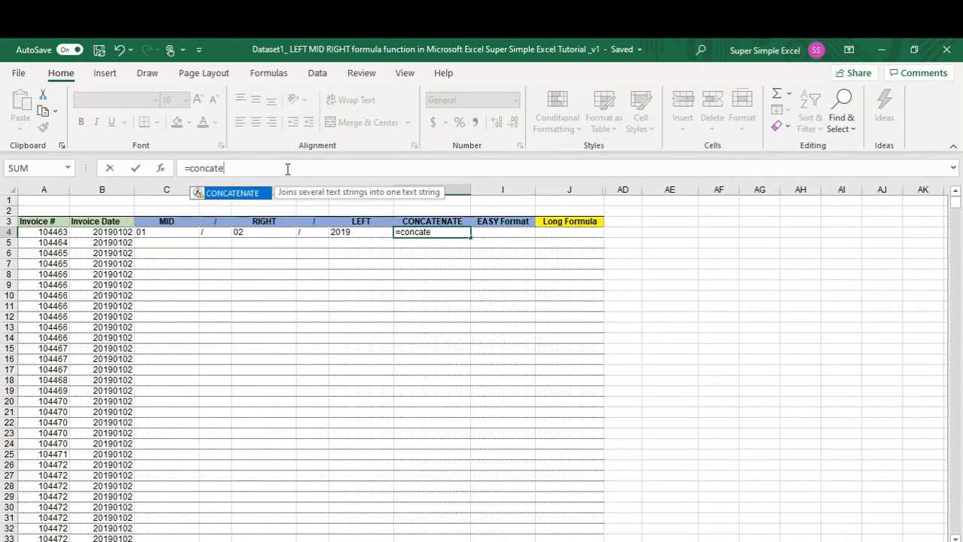
text(nate()
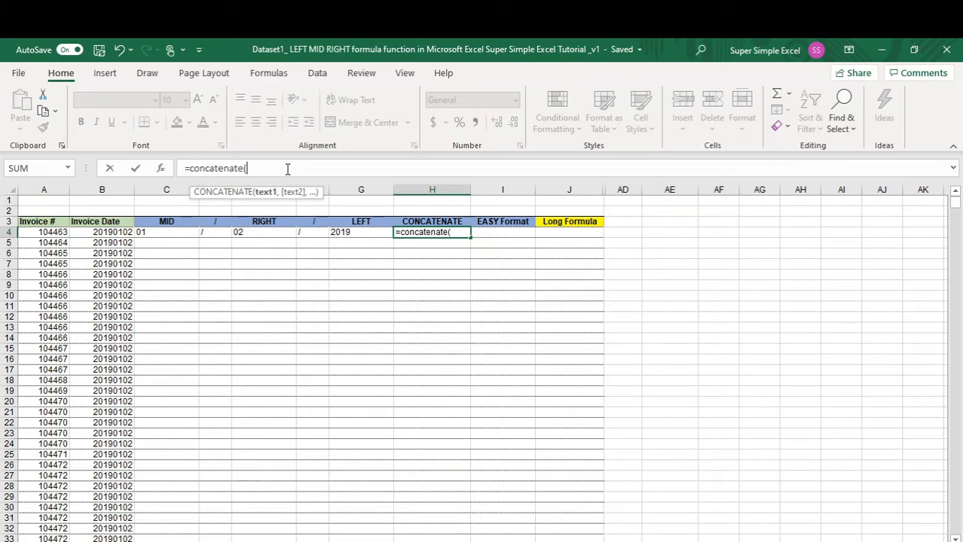
click(161, 233)
text(,)
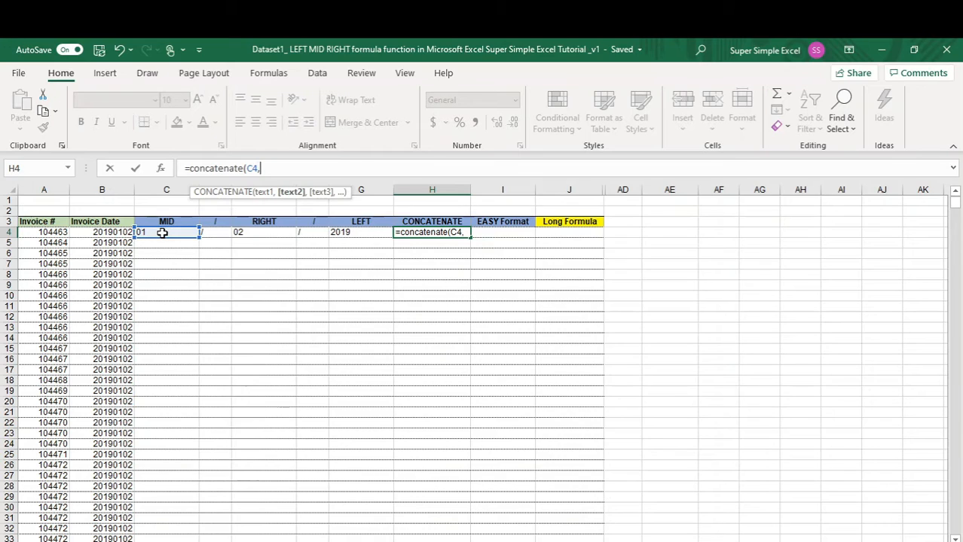
click(214, 234)
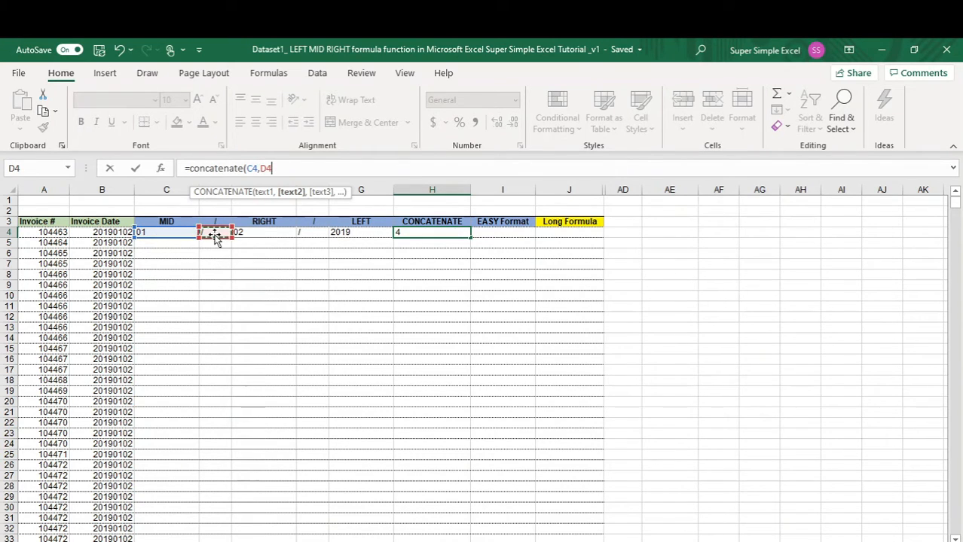
text(,)
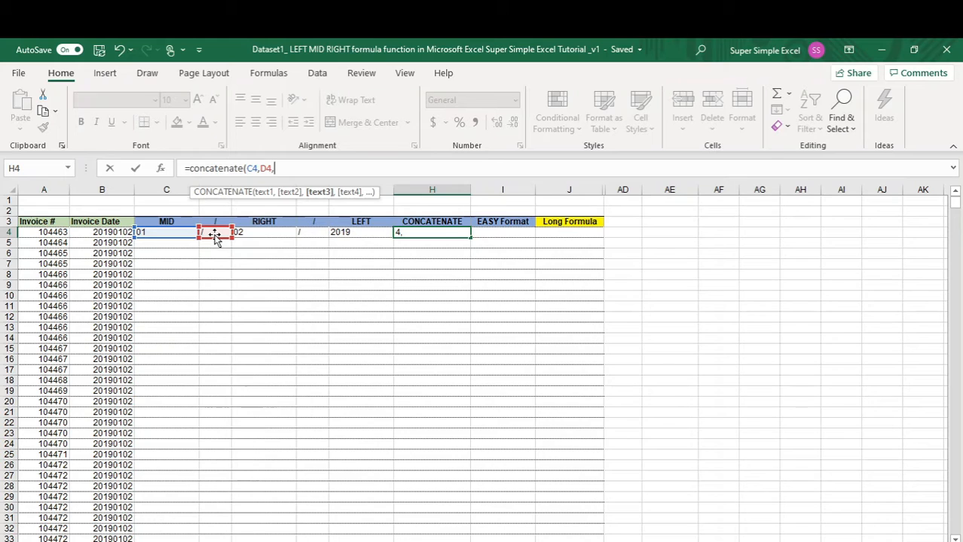
click(258, 233)
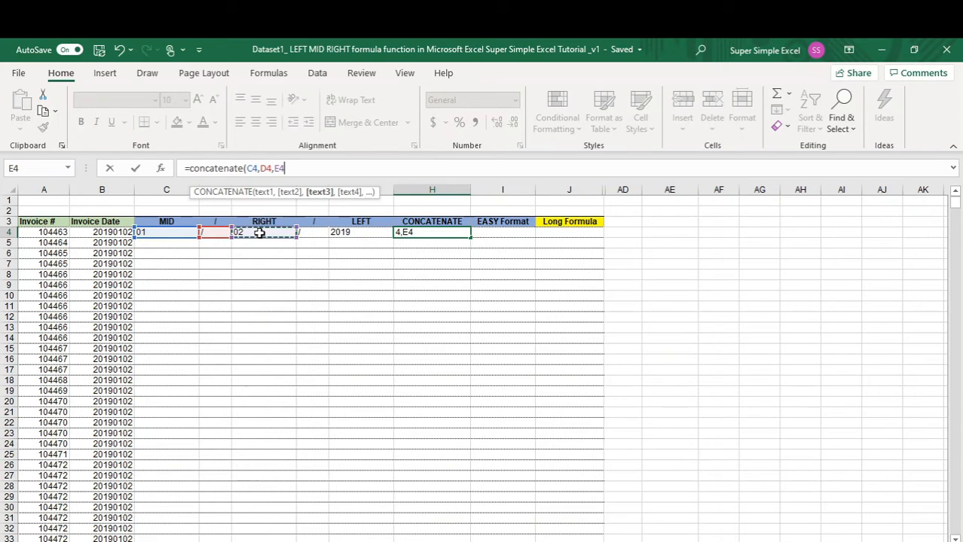
text(,)
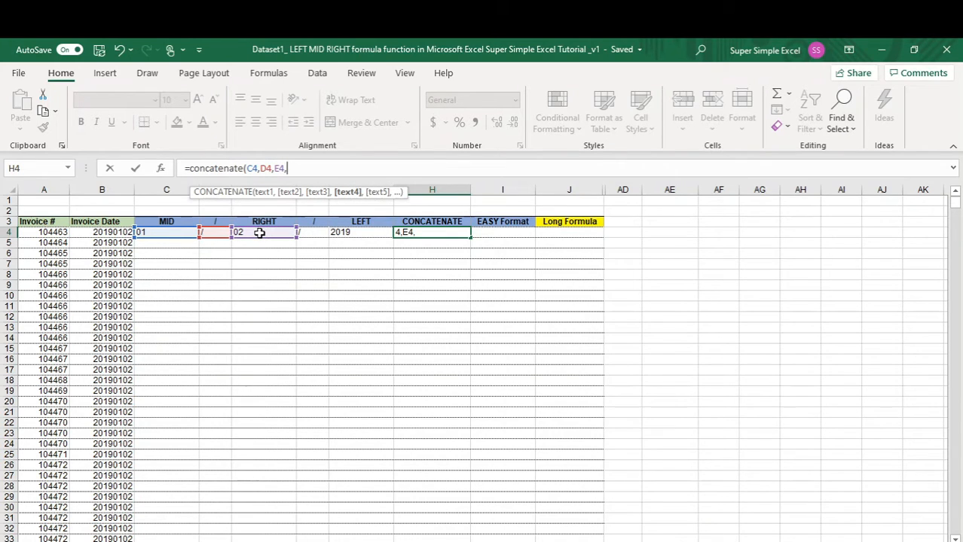
click(317, 233)
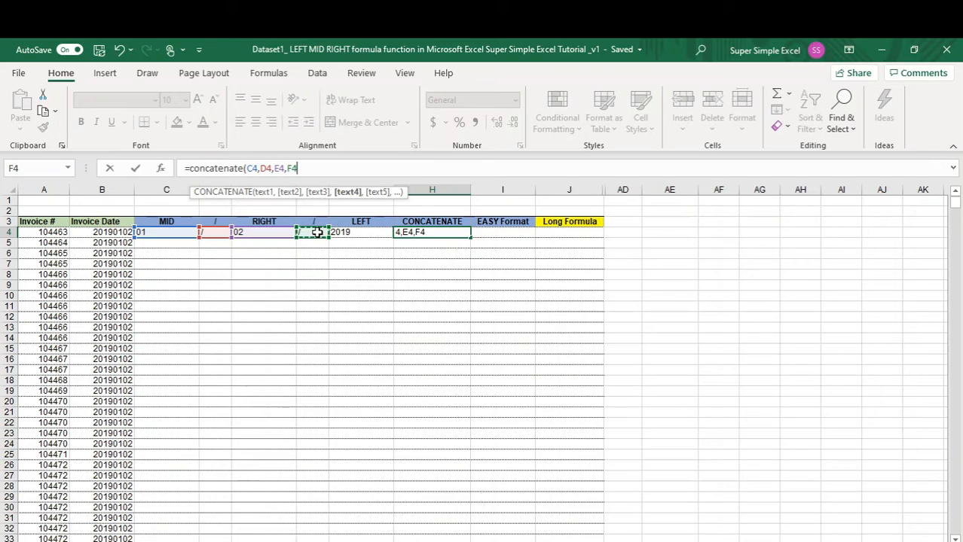
text(,)
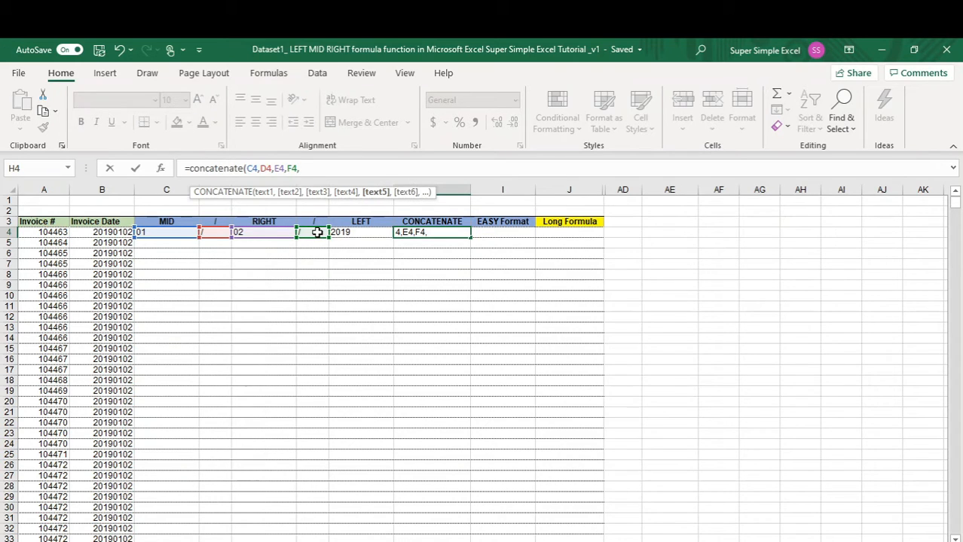
click(361, 233)
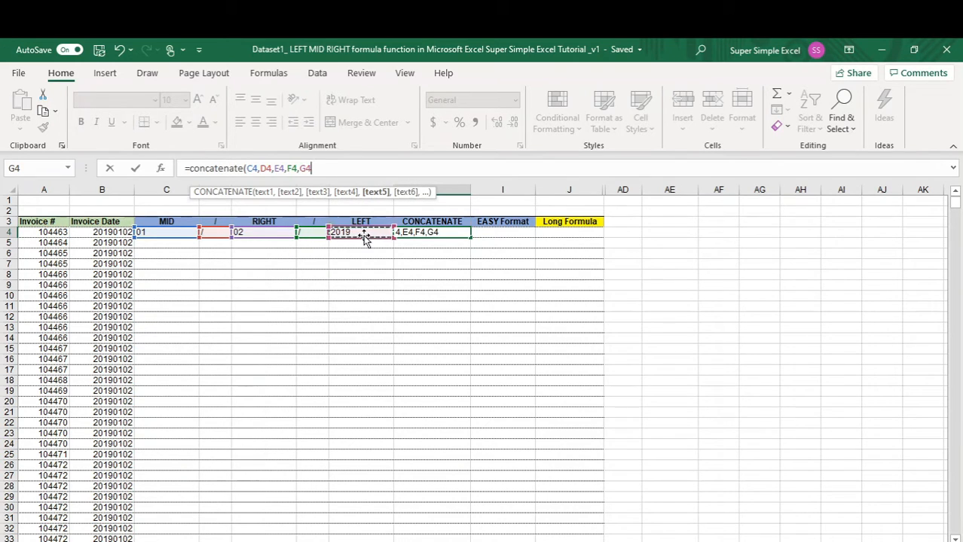
text())
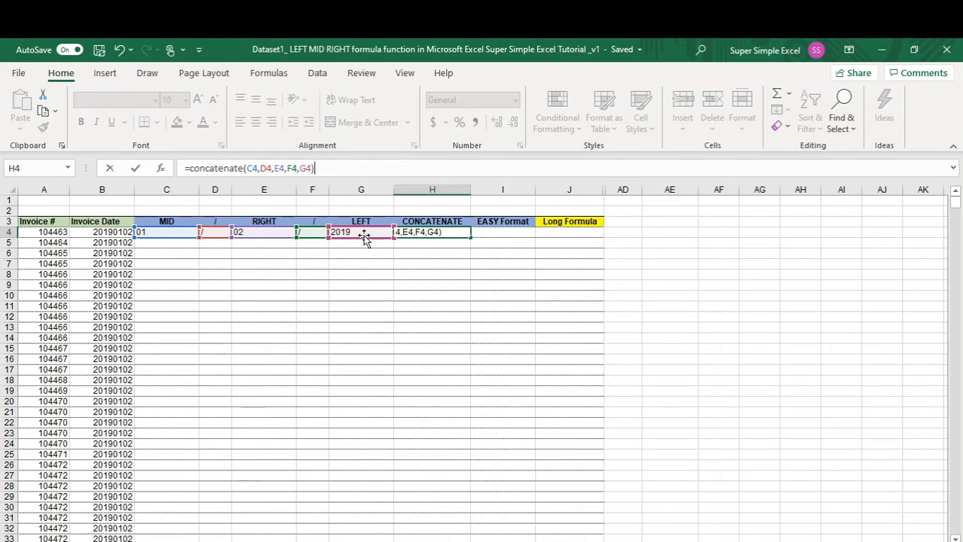
key(Return)
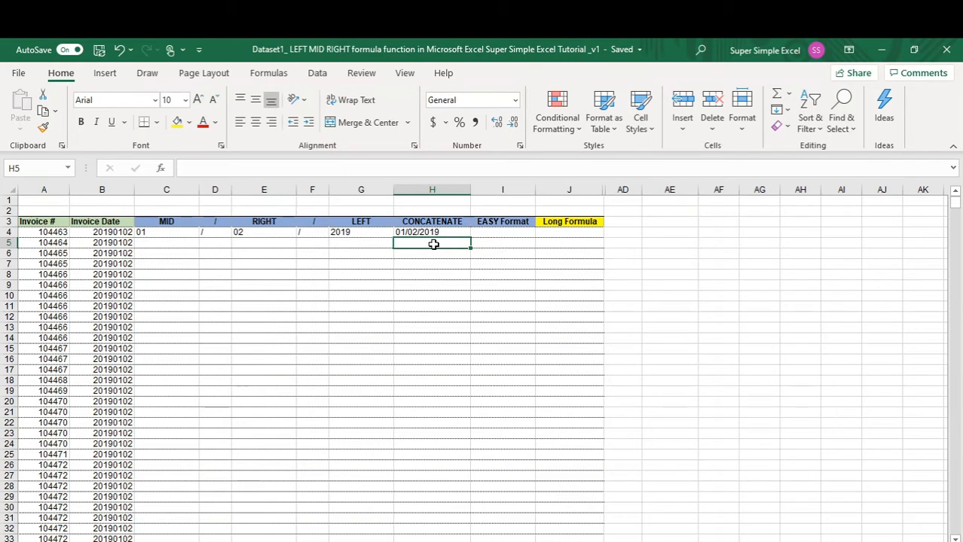
- Enter the formula =C4&D4&E4&F4&G4 in cell I4 to join the date parts with ampersands
click(495, 233)
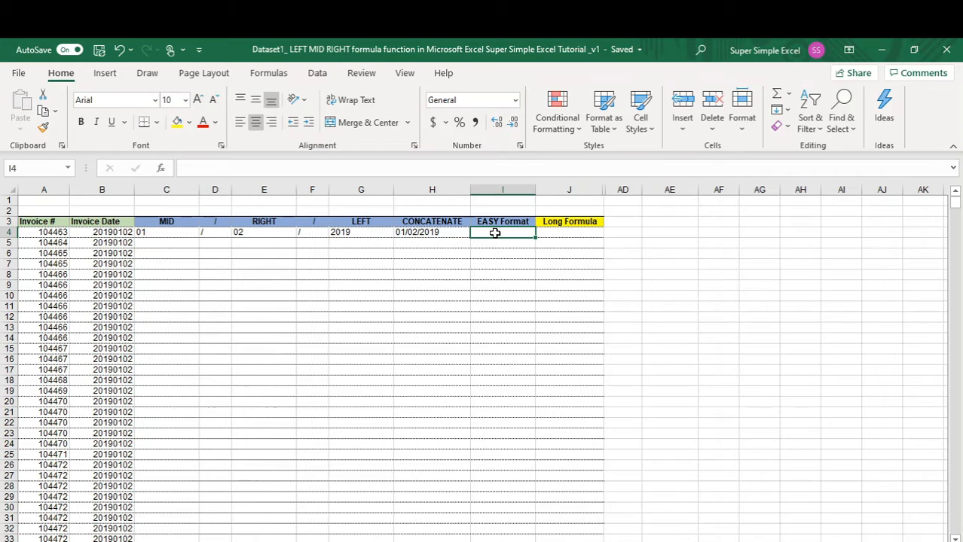
click(296, 170)
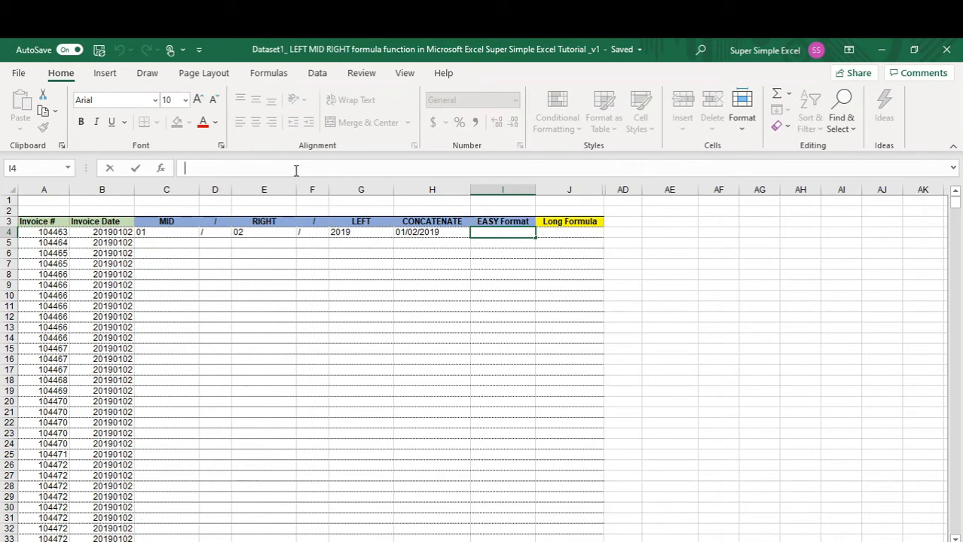
text(=)
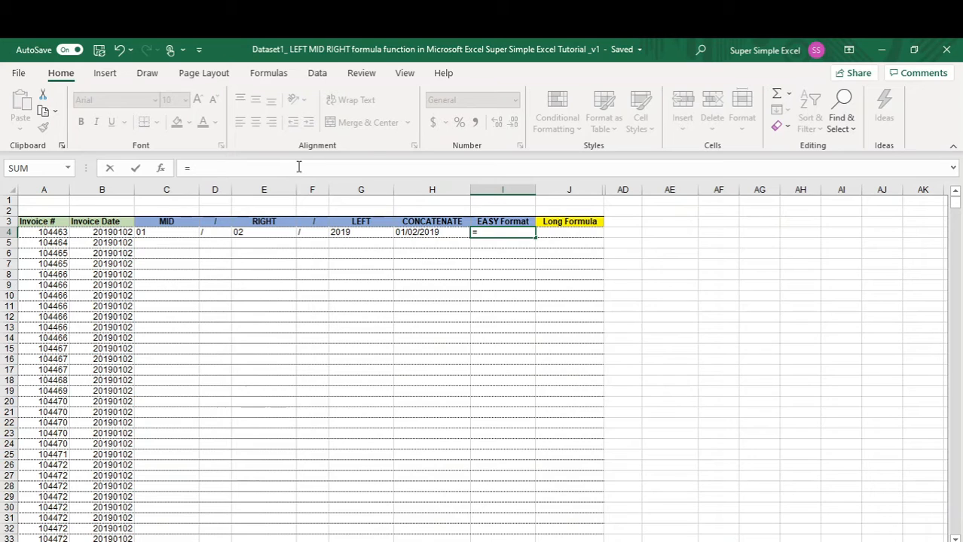
click(163, 232)
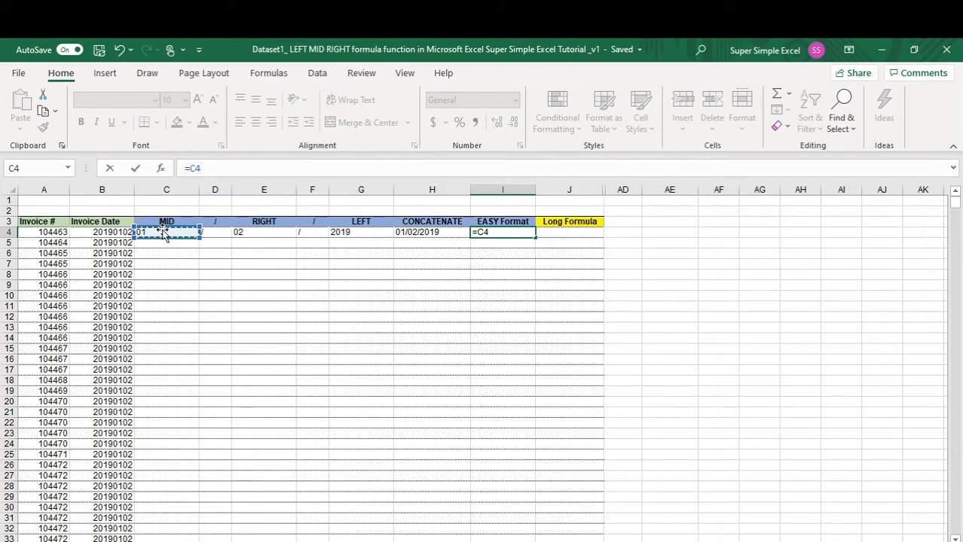
text(&)
click(224, 233)
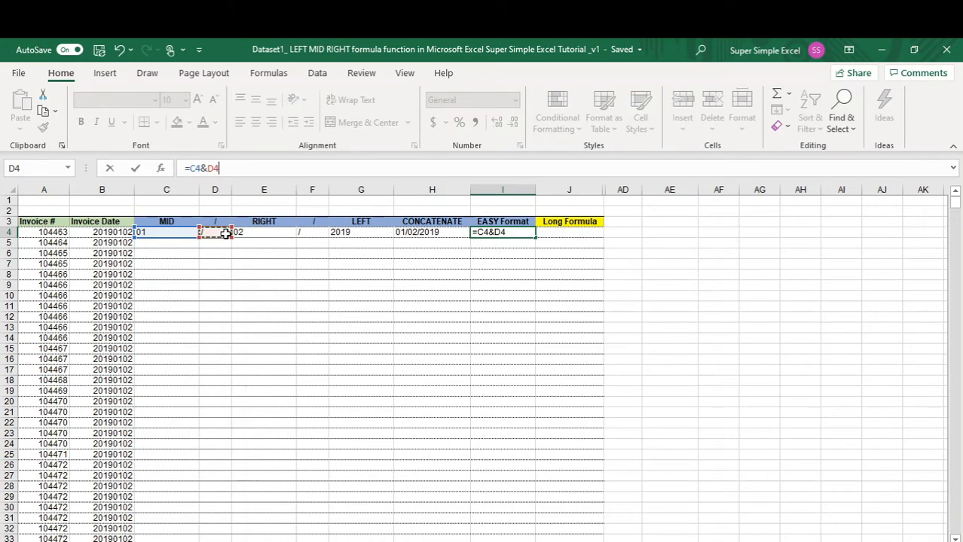
text(&)
click(260, 233)
text(&)
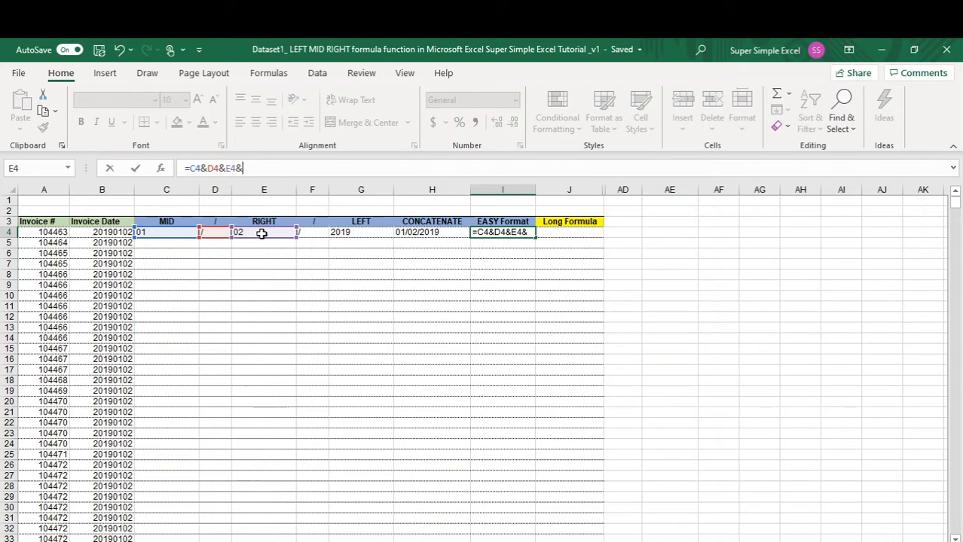
click(314, 232)
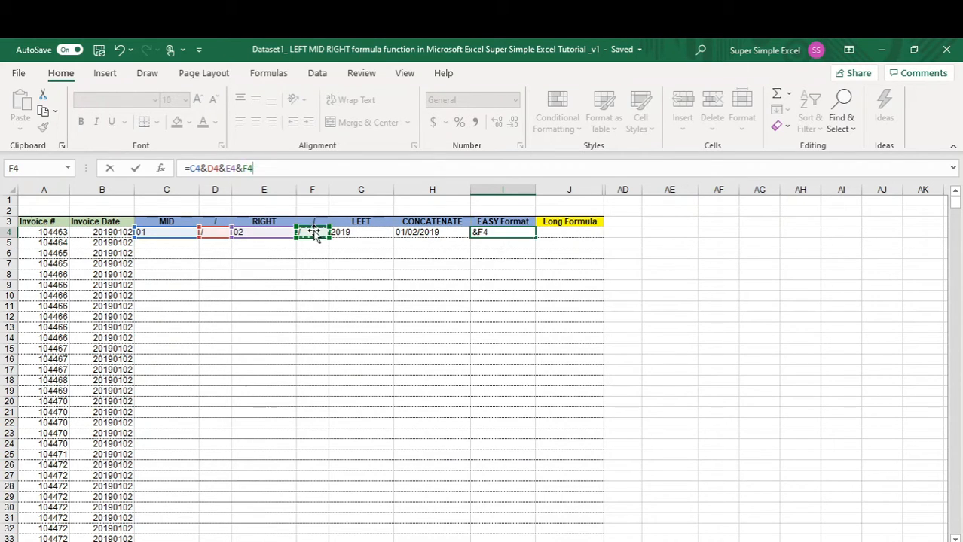
text(&)
click(369, 235)
key(Return)
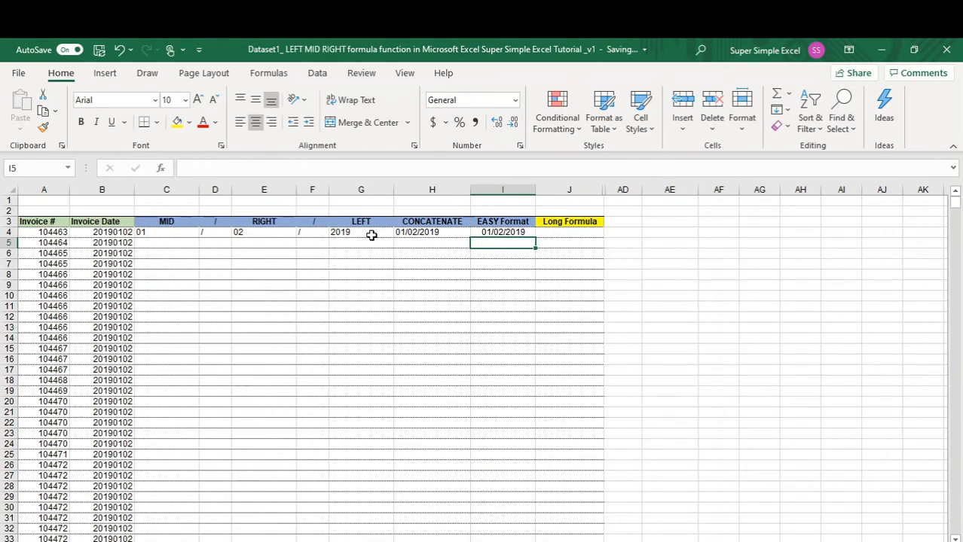
- Begin a combined formula in cell J4 with =MID(B4,5,2)&"/"& for the month and first slash
click(552, 236)
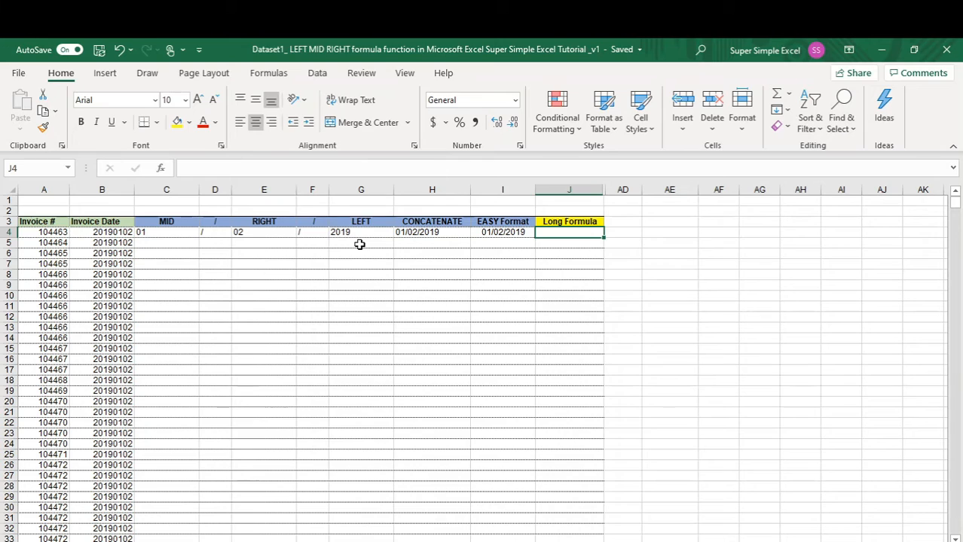
click(252, 167)
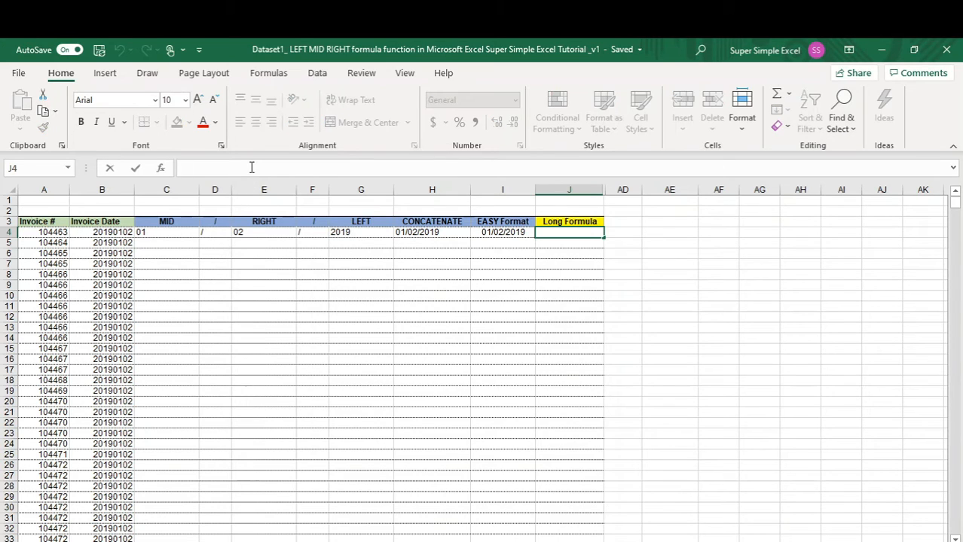
text(=)
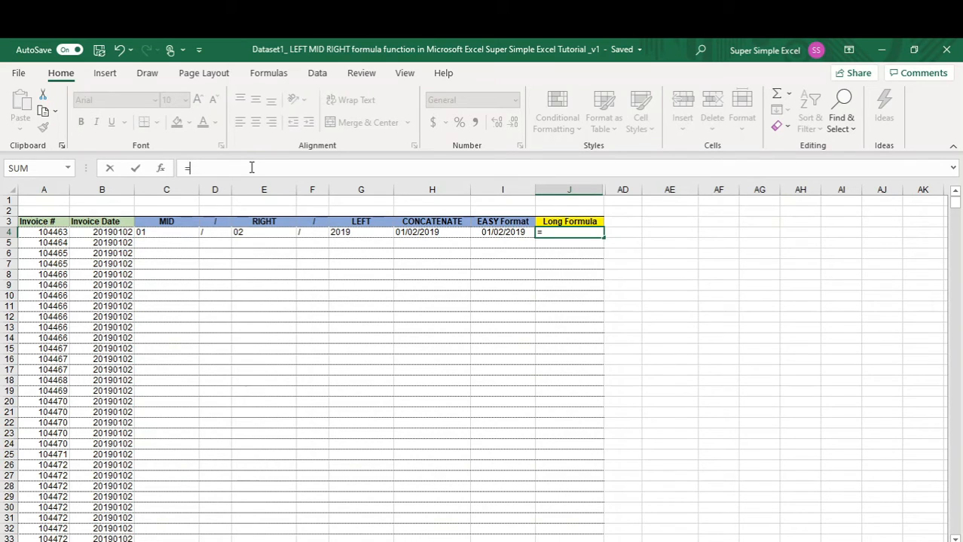
text(mid()
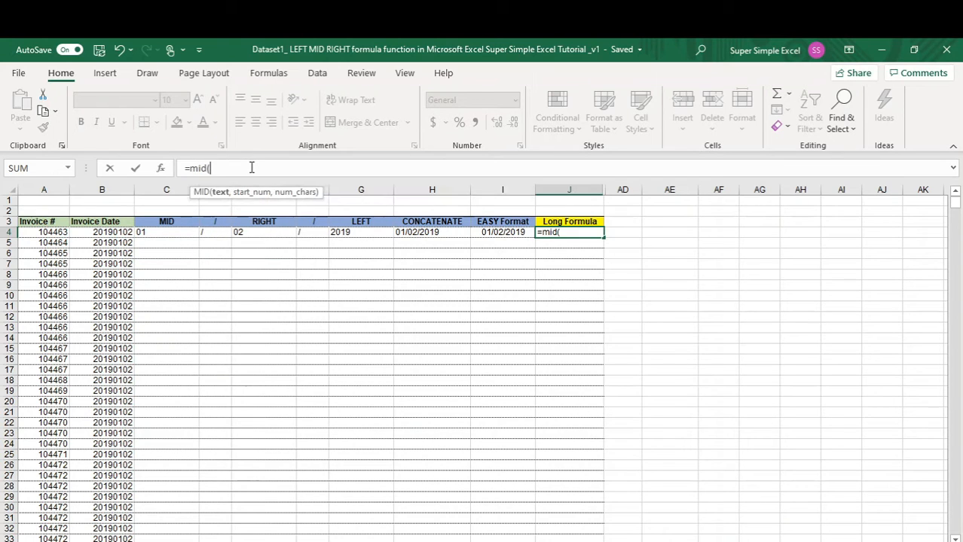
click(118, 232)
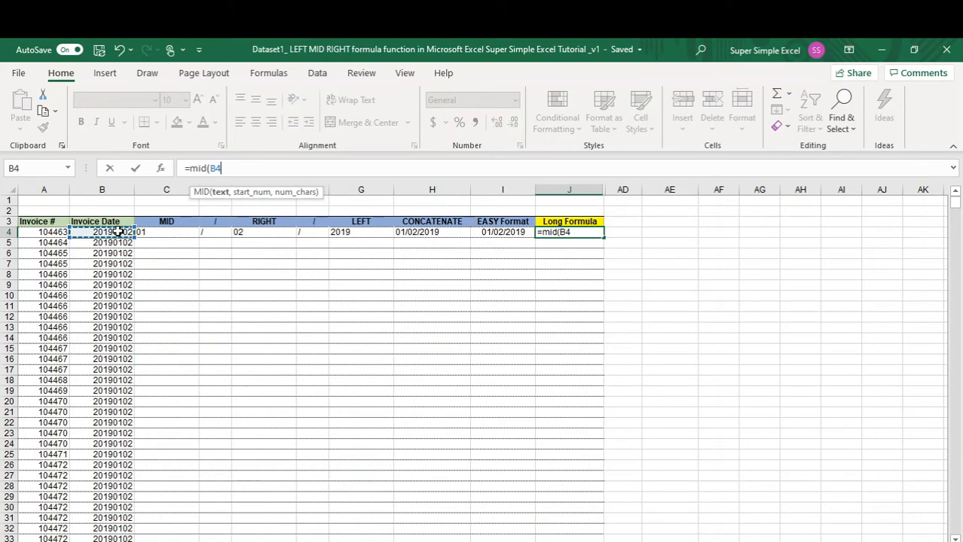
text(,5,)
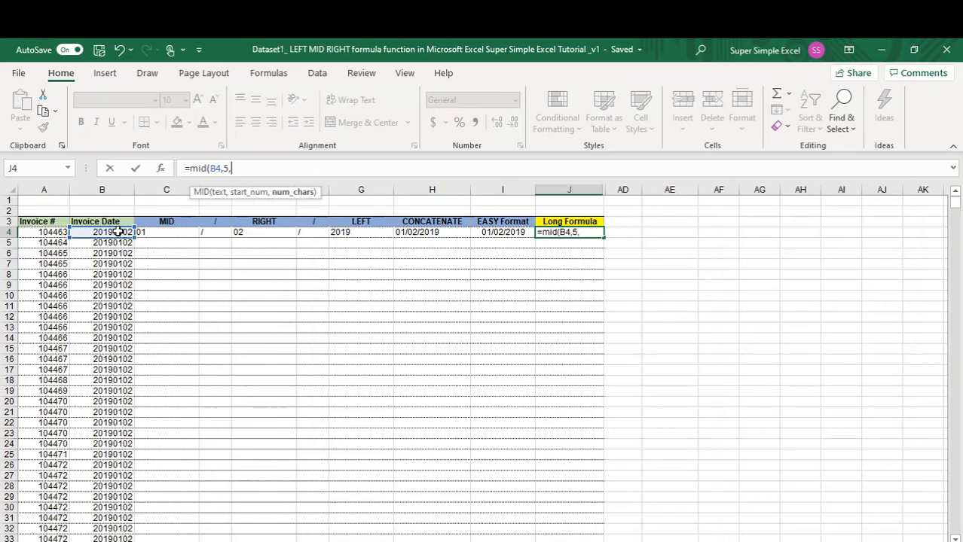
text(2))
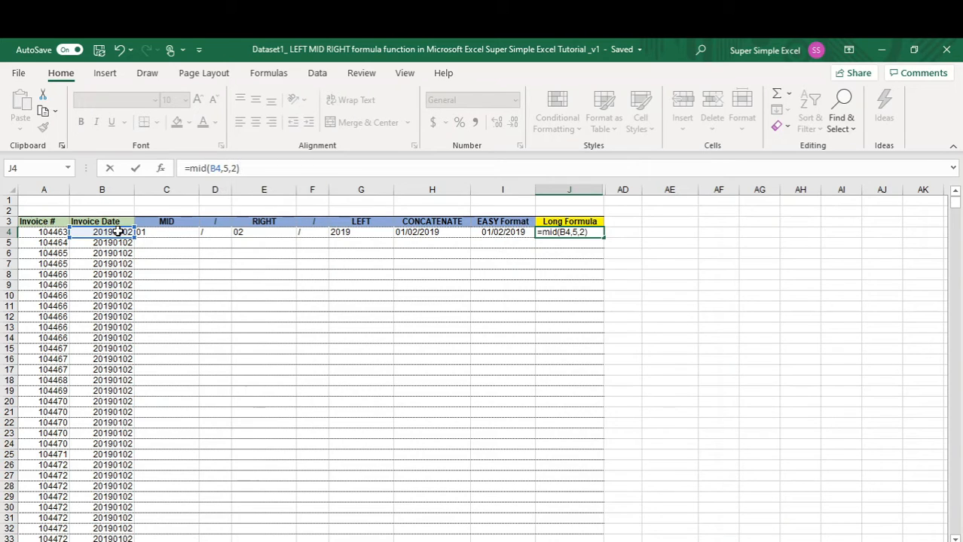
text(&"/"&)
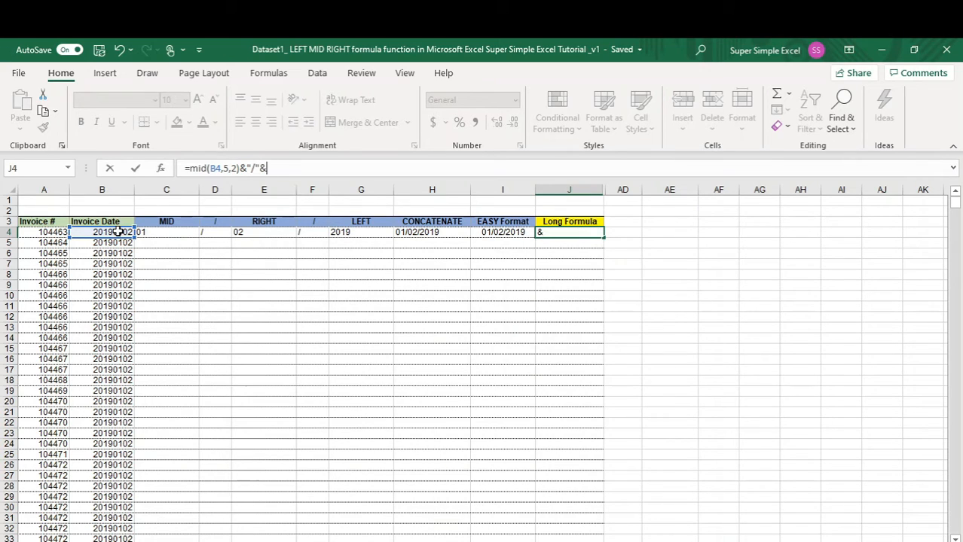
- Extend the J4 formula with RIGHT(B4,2)&"/"& for the day and second slash
text(right)
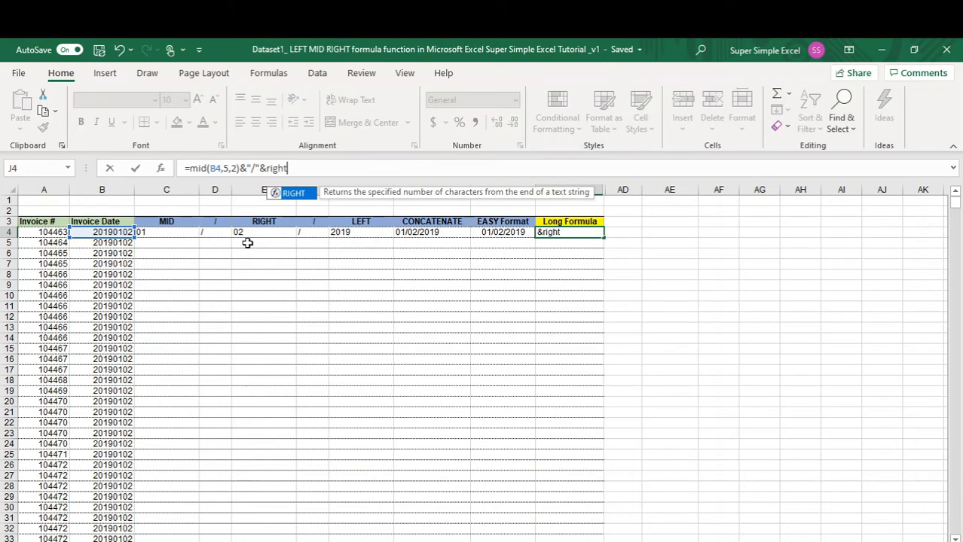
text(()
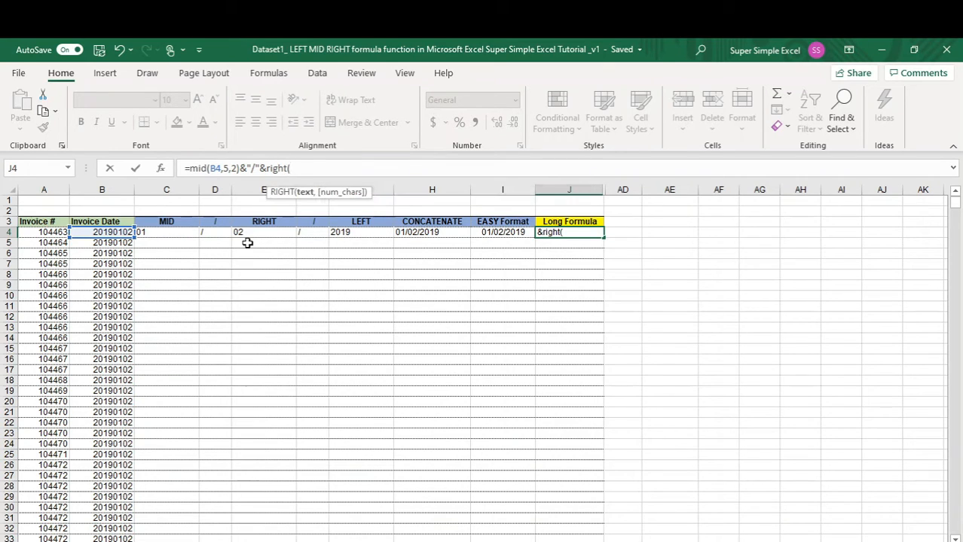
click(109, 232)
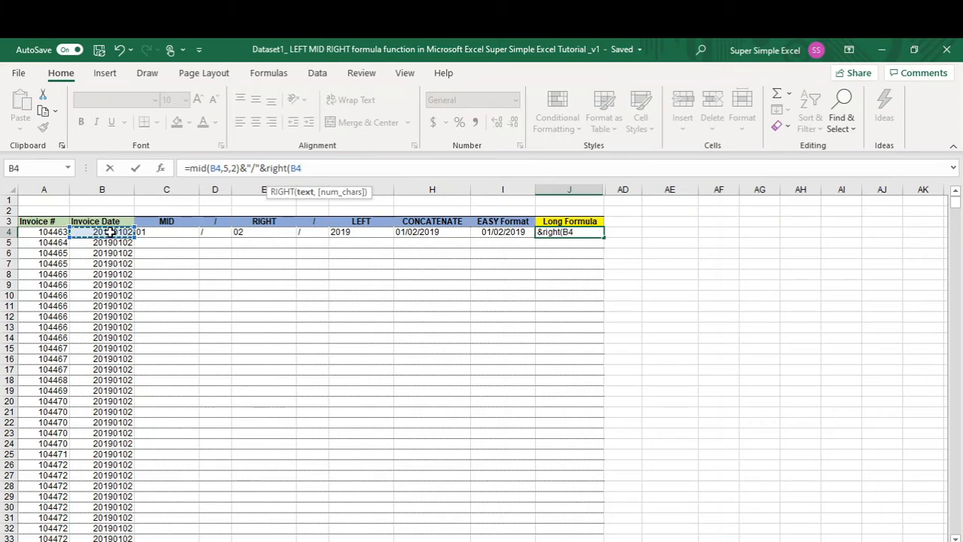
text(,2)&)
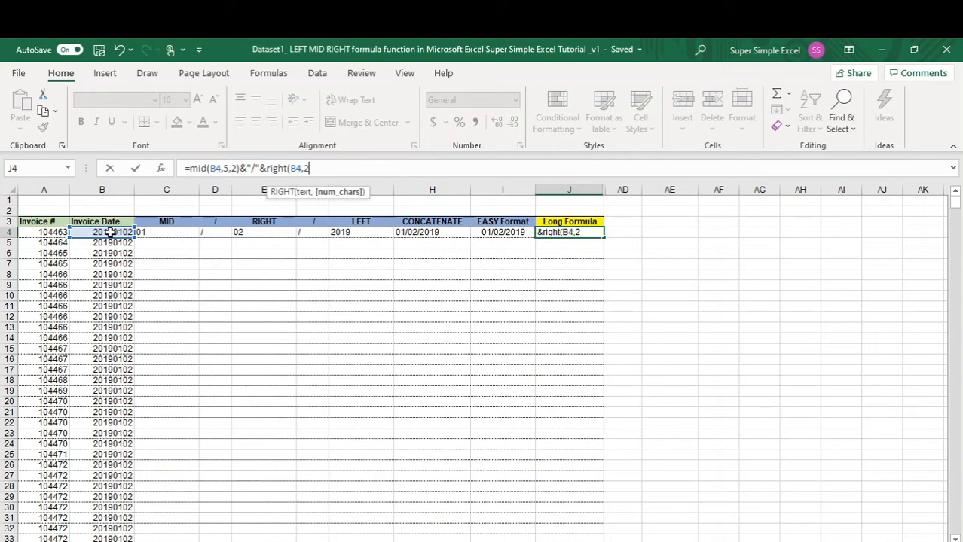
text(")
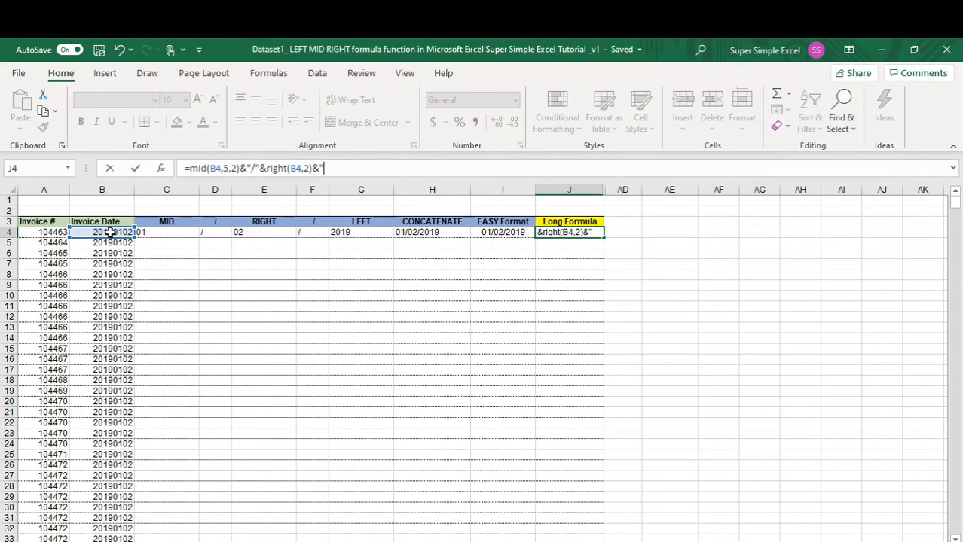
text(/"&)
- Complete the J4 formula with LEFT(B4,4) for the year and commit it
text(left()
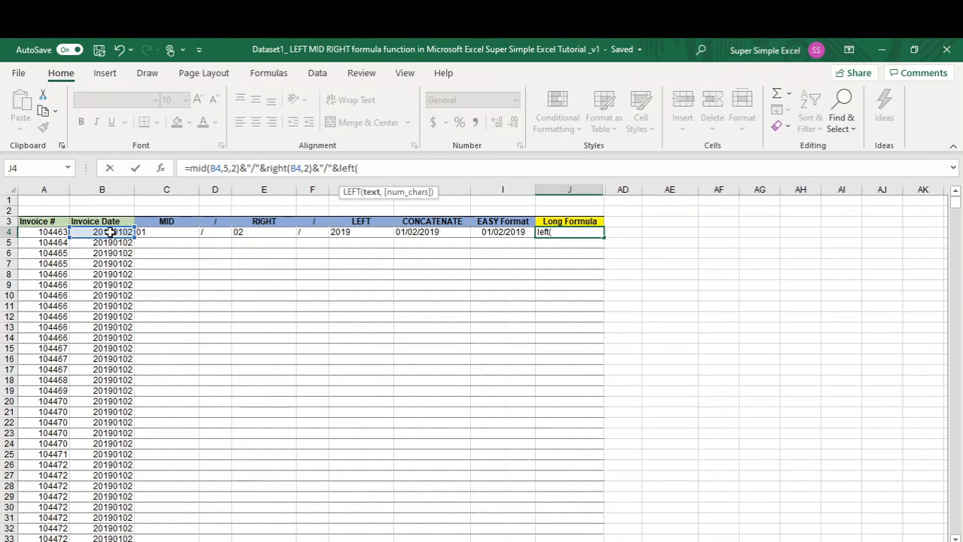
click(110, 232)
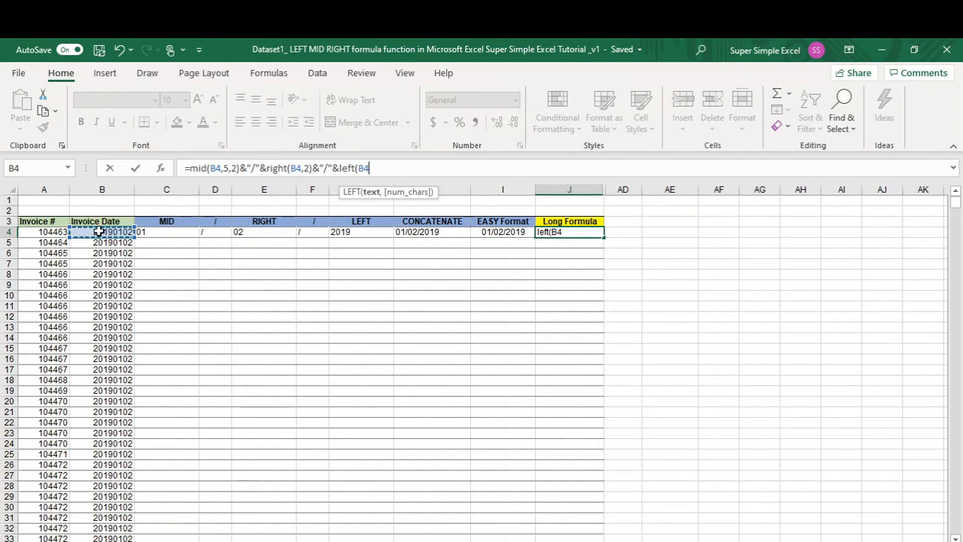
text(,)
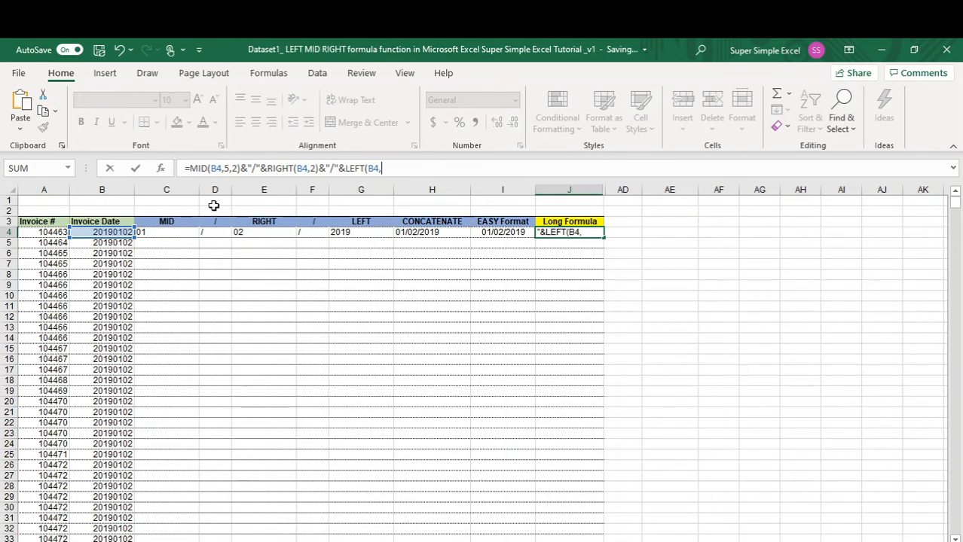
text(4))
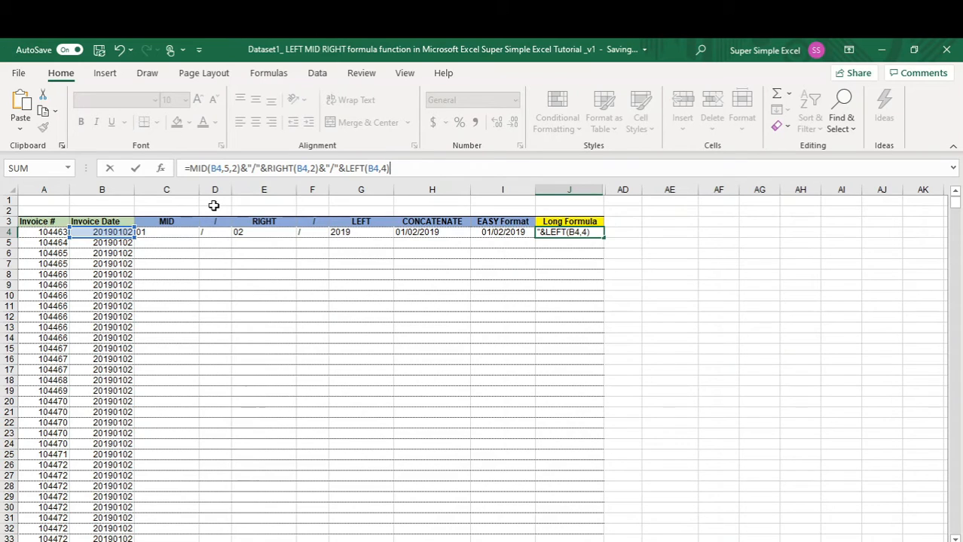
key(Return)
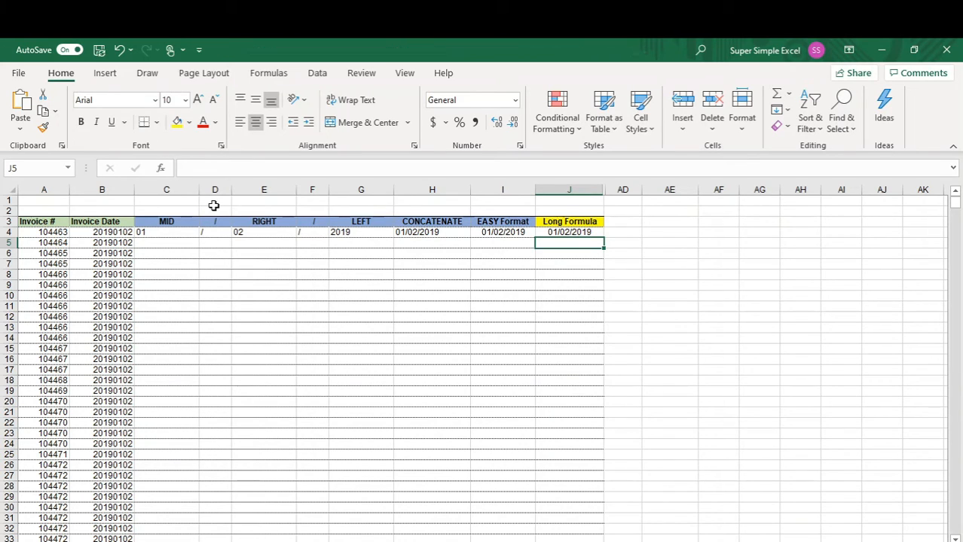
key(Up)
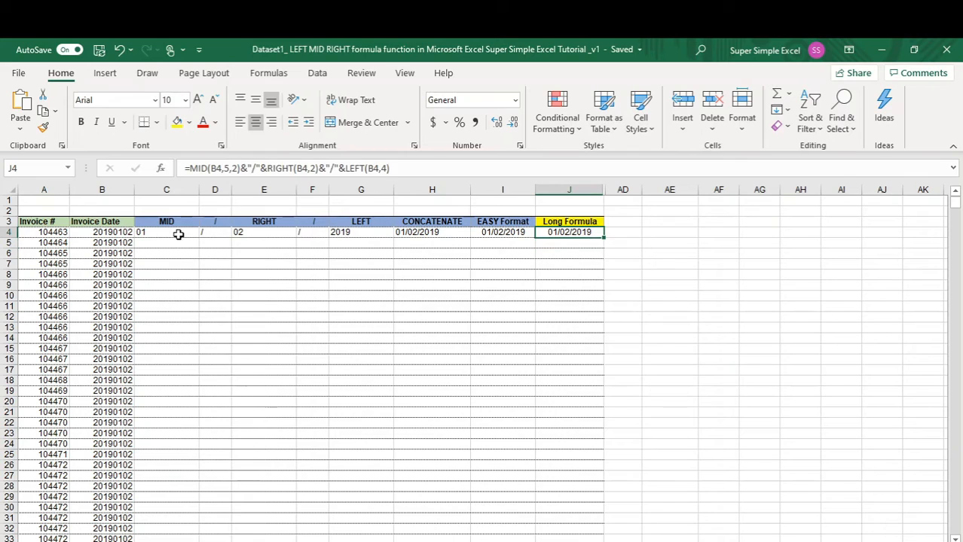
- Fill the row 4 formulas and slashes in columns C through J down all invoice rows
click(188, 234)
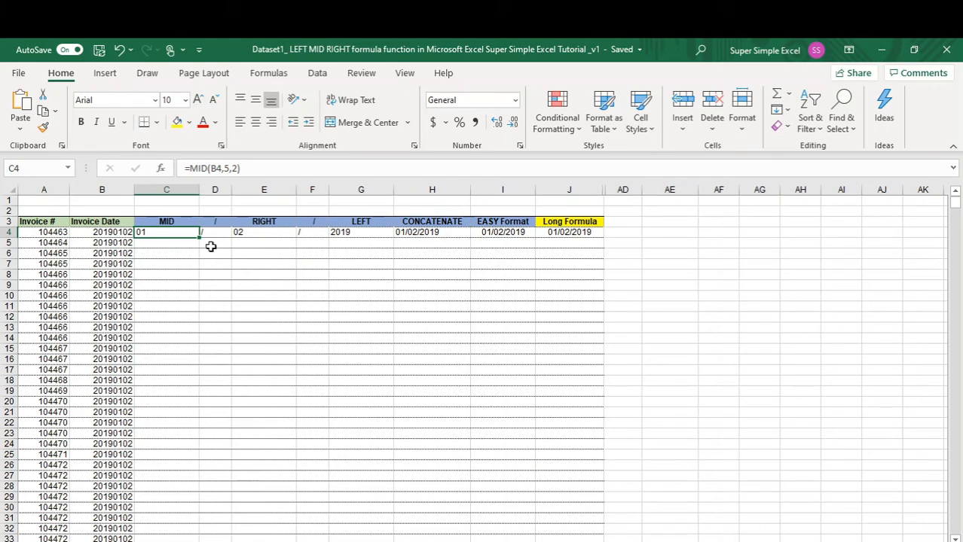
double_click(199, 237)
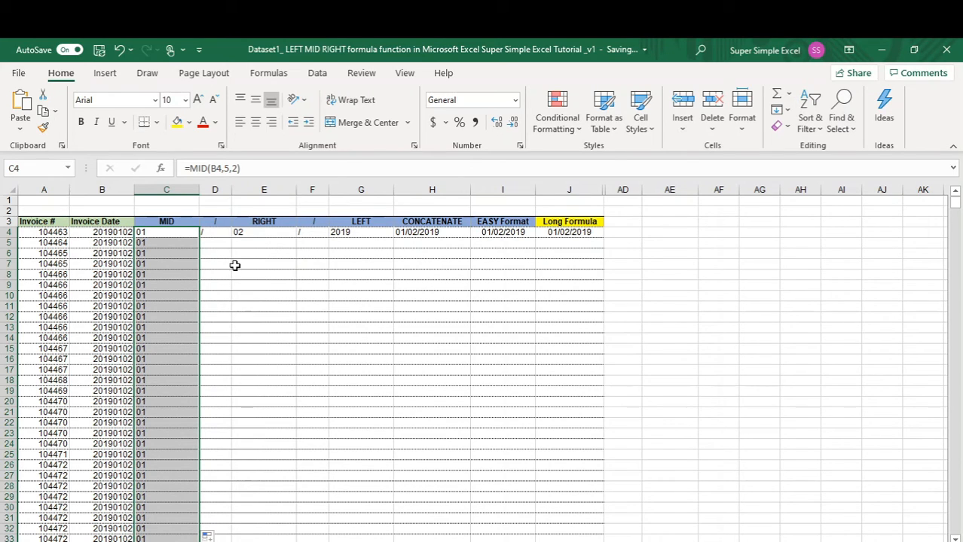
drag(221, 234, 552, 233)
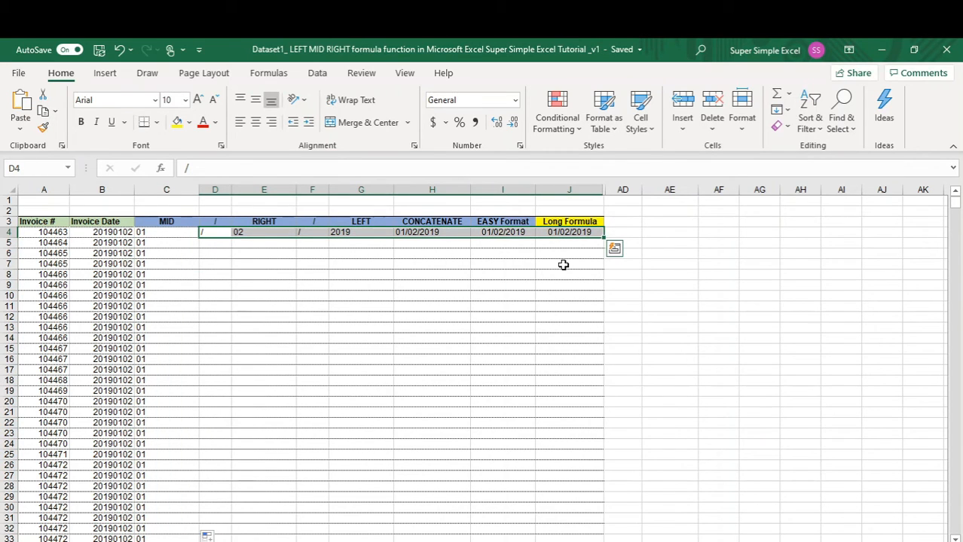
double_click(604, 240)
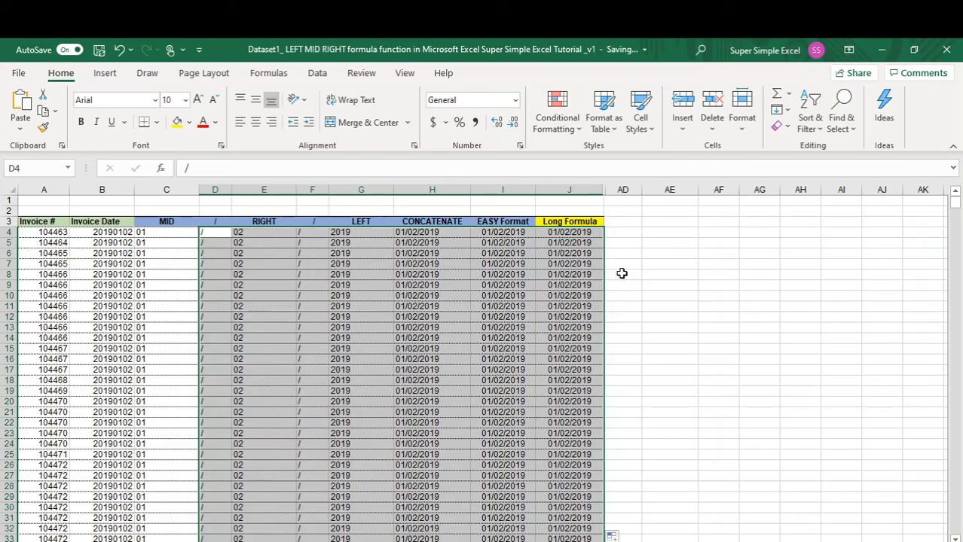
- Check the filled date columns against the invoice dates further down the sheet, returning to the first rows
click(623, 202)
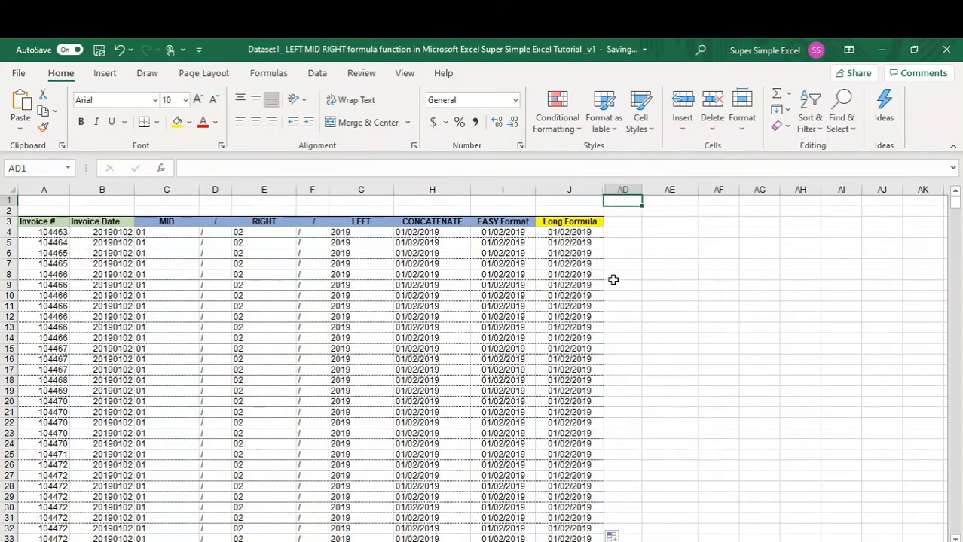
scroll(596, 331, down, 12)
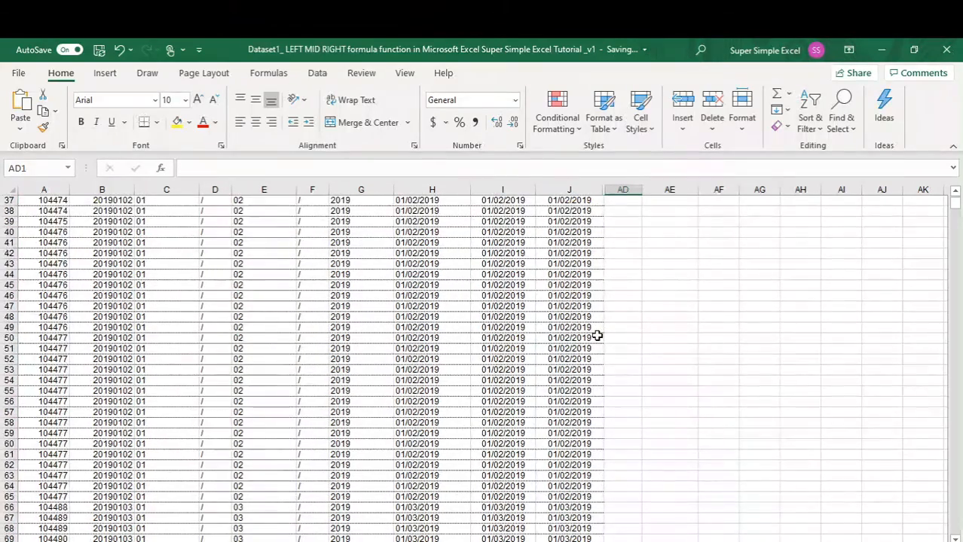
scroll(596, 336, down, 1)
drag(955, 205, 953, 236)
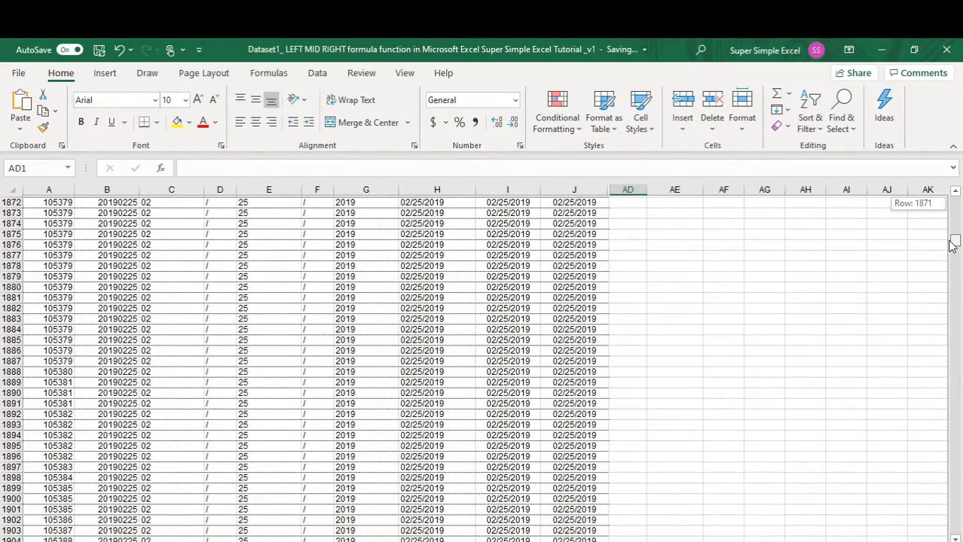
drag(951, 245, 955, 195)
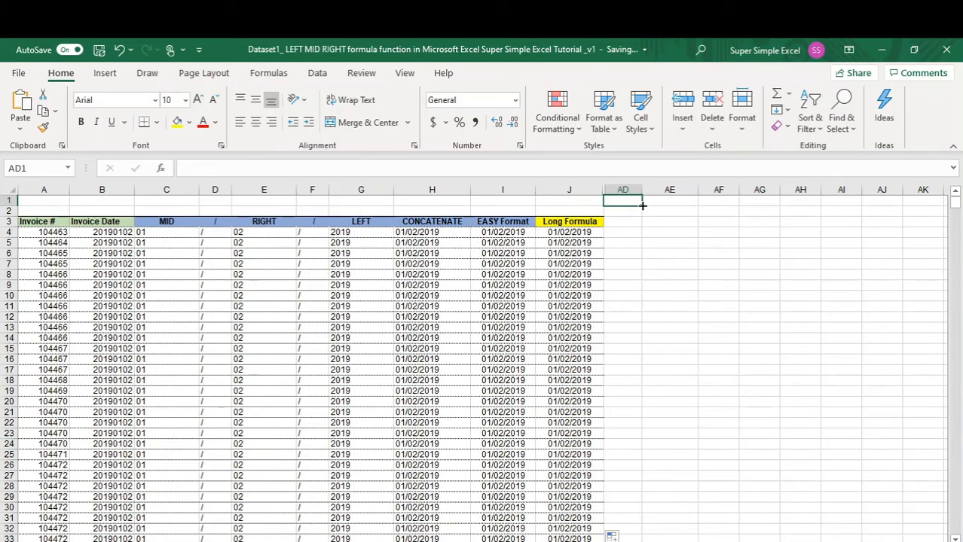